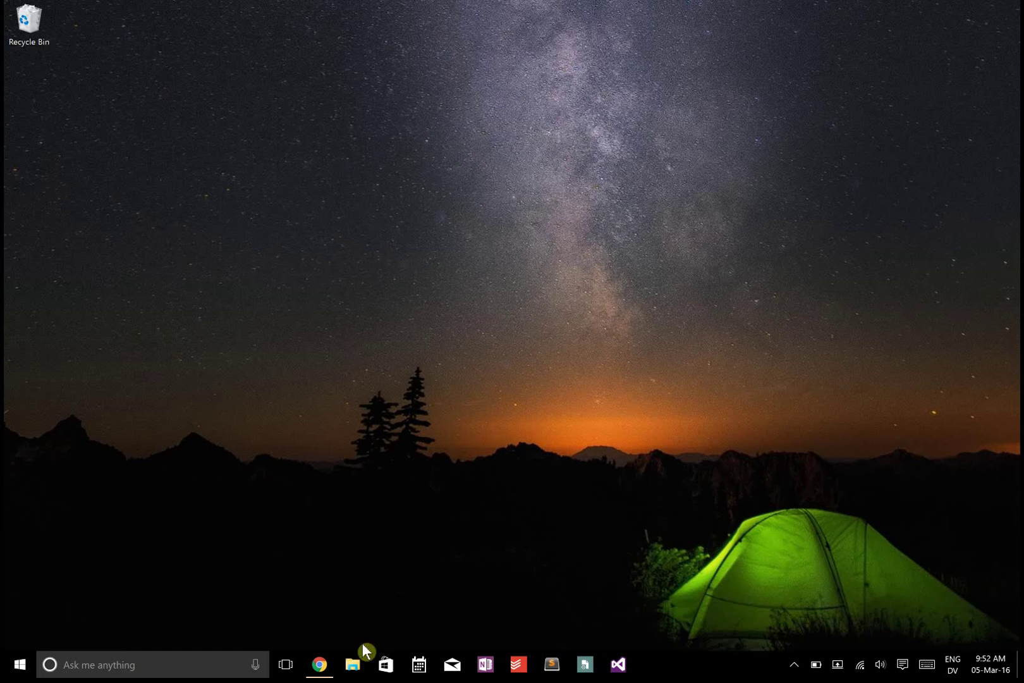
Maximize Chrome on the hpcalc.org emulators page and find '50g' on the page.
{"action": "left_click", "coordinate": [320, 664]}
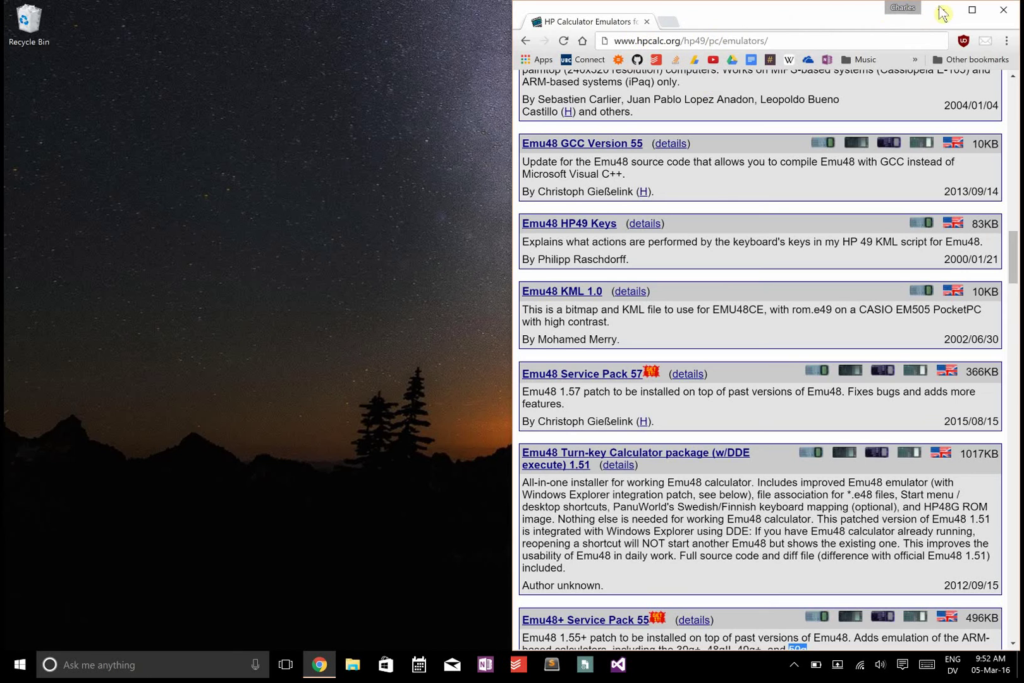
{"action": "left_click", "coordinate": [972, 9]}
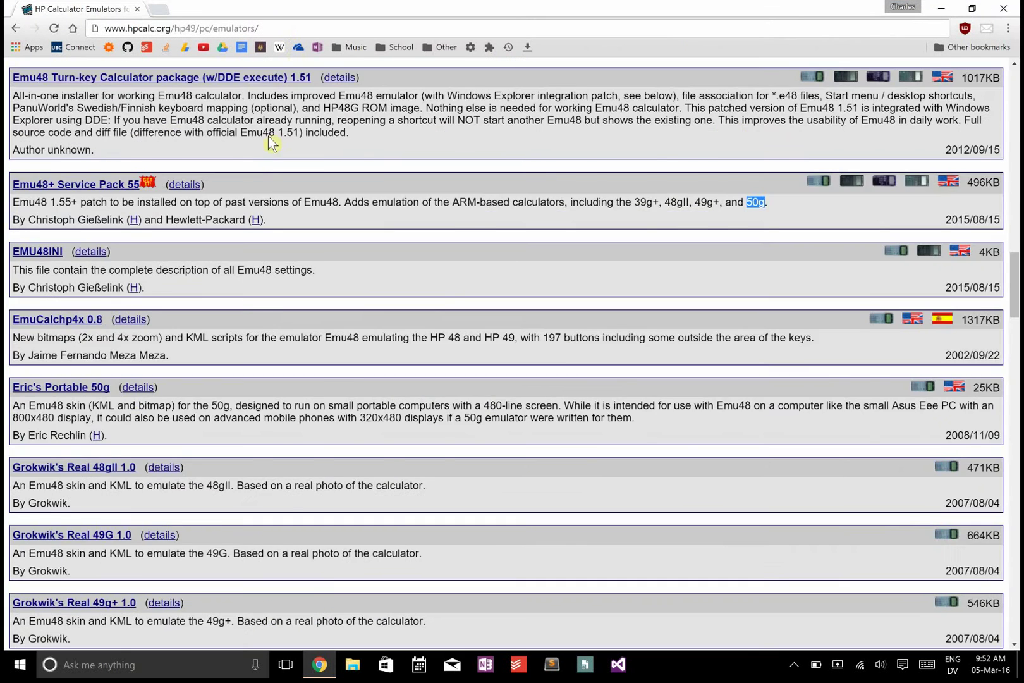
{"action": "scroll", "coordinate": [390, 186], "scroll_direction": "up", "scroll_amount": 20}
{"action": "key", "text": "ctrl+f"}
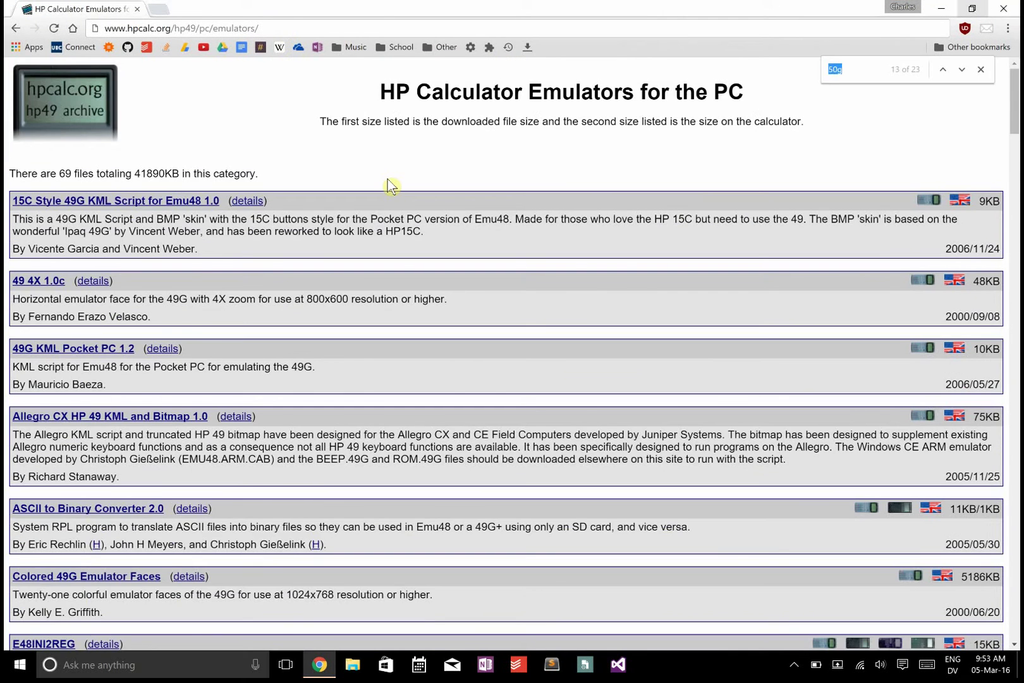
{"action": "type", "text": "50g"}
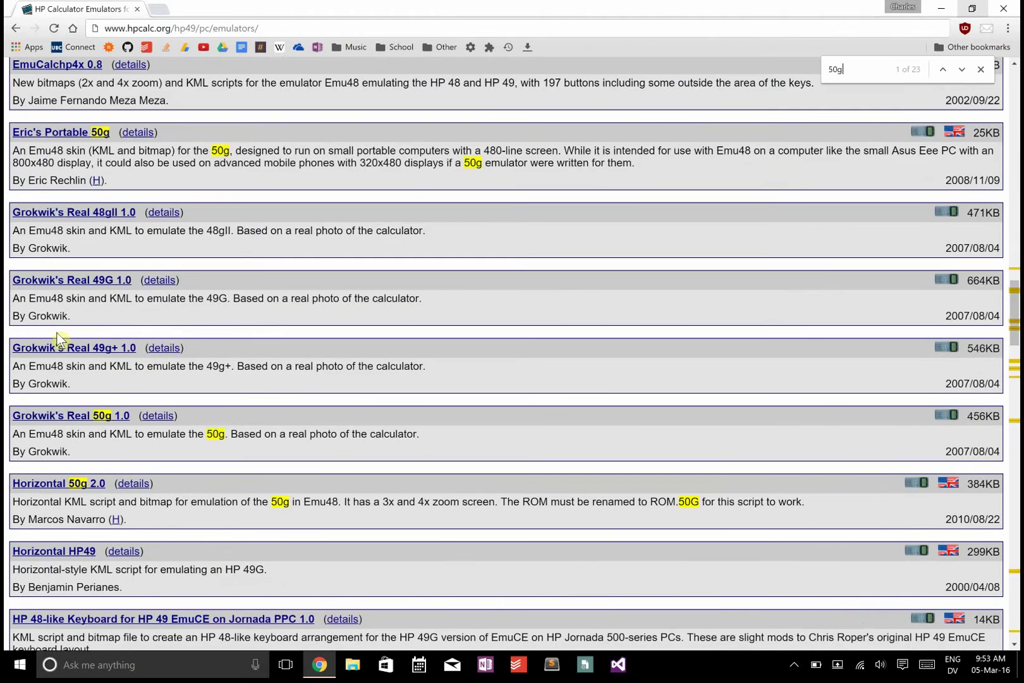
{"action": "scroll", "coordinate": [57, 339], "scroll_direction": "down", "scroll_amount": 10}
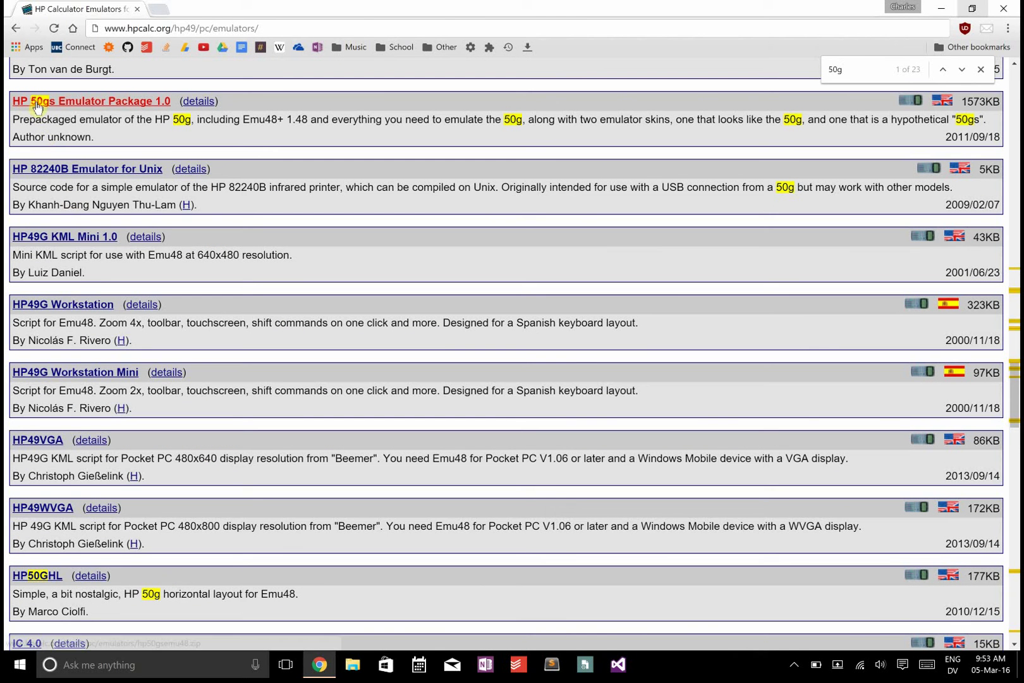
Download the HP 50gs Emulator Package 1.0 zip and snap Chrome into the top-right corner.
{"action": "left_click", "coordinate": [117, 101]}
{"action": "key", "text": "super+Right"}
{"action": "key", "text": "super+Up"}
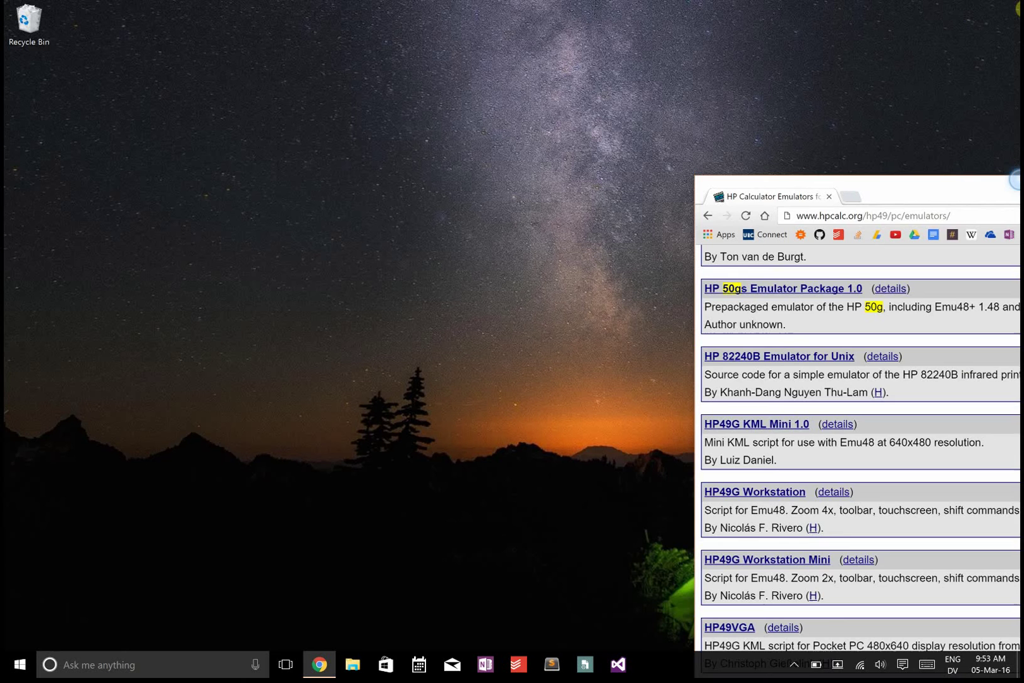
Put hp50gsemu48.zip on the desktop and extract it into an hp50gsemu48 folder.
{"action": "left_click_drag", "start_coordinate": [177, 69], "coordinate": [178, 71]}
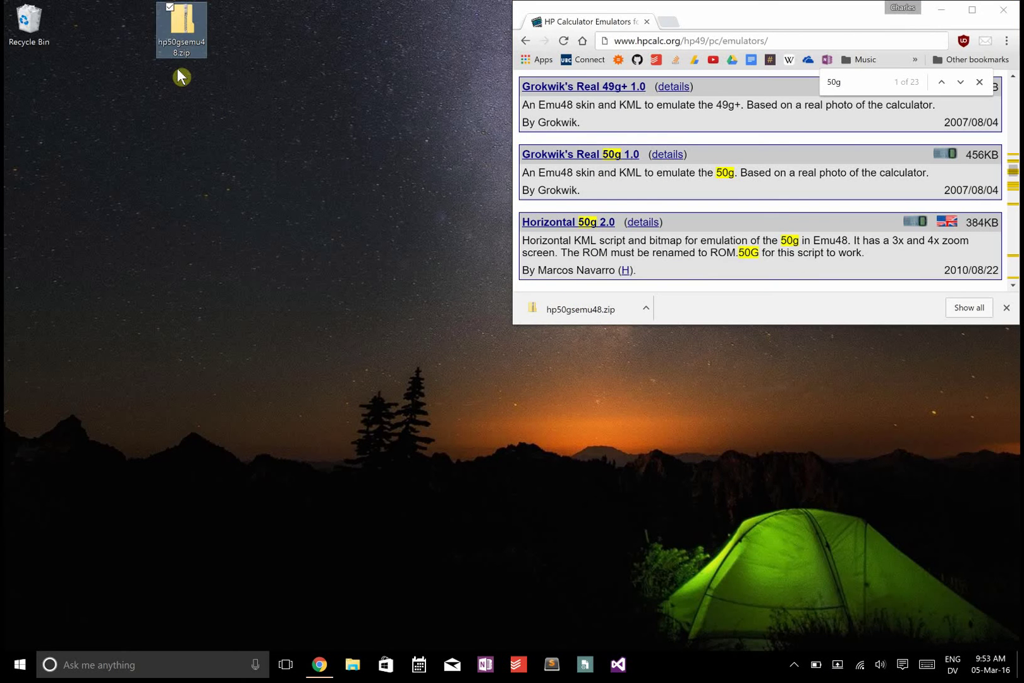
{"action": "right_click", "coordinate": [188, 12]}
{"action": "left_click", "coordinate": [139, 54]}
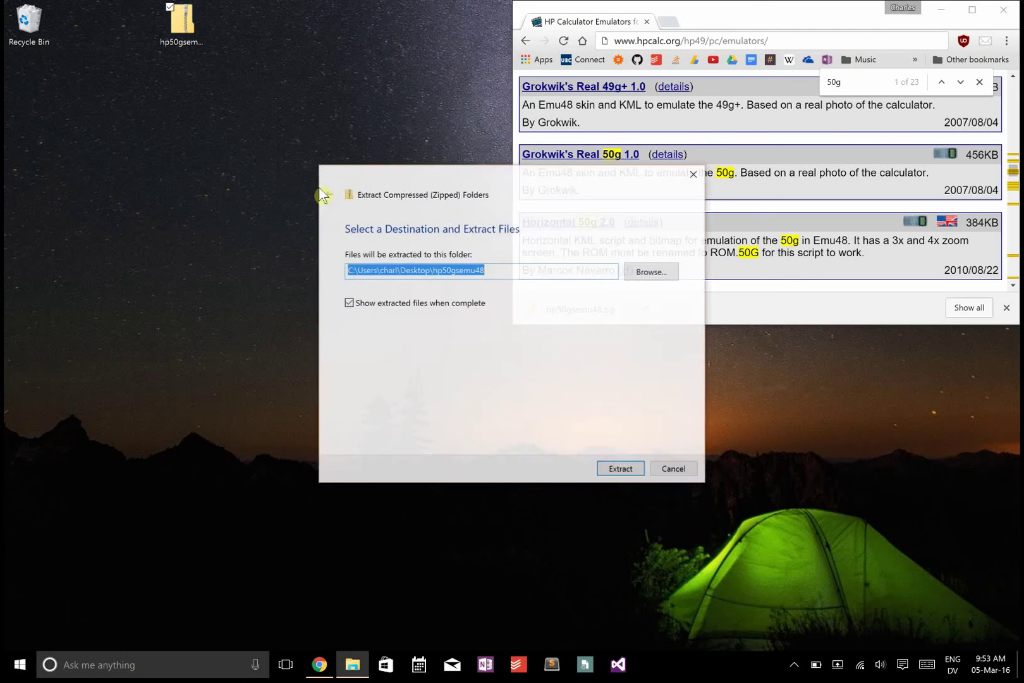
{"action": "left_click", "coordinate": [621, 468]}
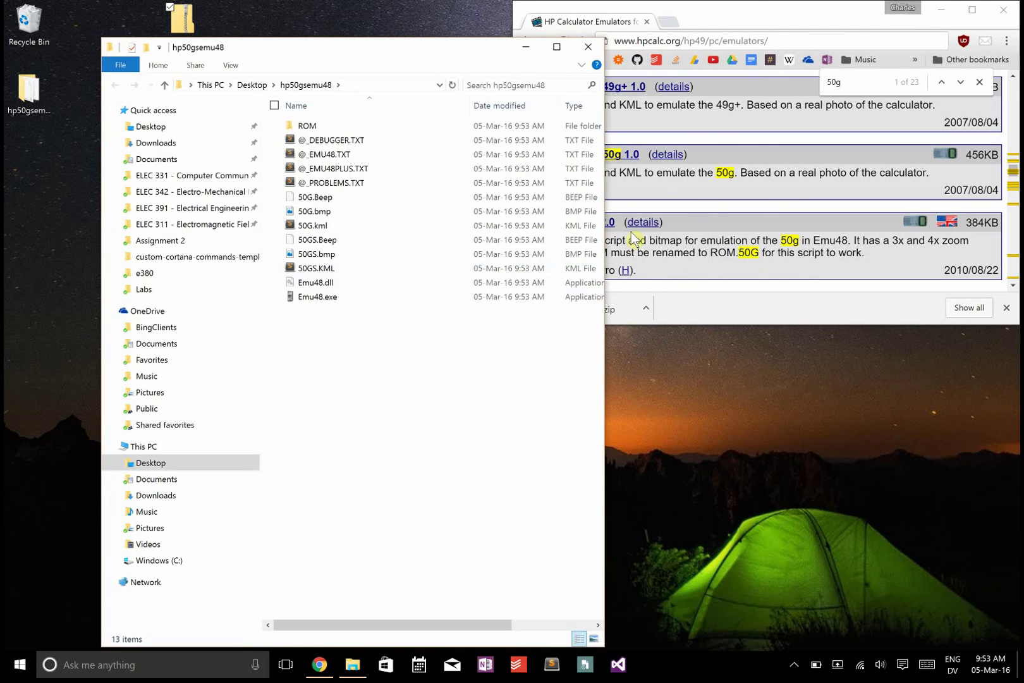
{"action": "double_click", "coordinate": [330, 297]}
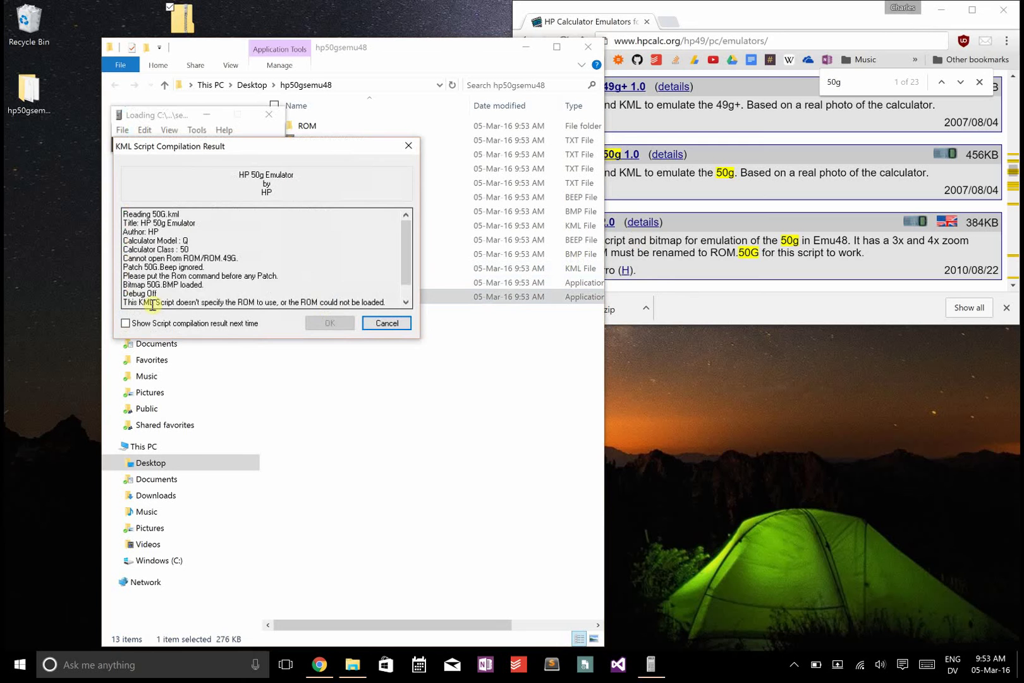
{"action": "left_click_drag", "start_coordinate": [158, 284], "coordinate": [389, 285]}
{"action": "left_click", "coordinate": [387, 285]}
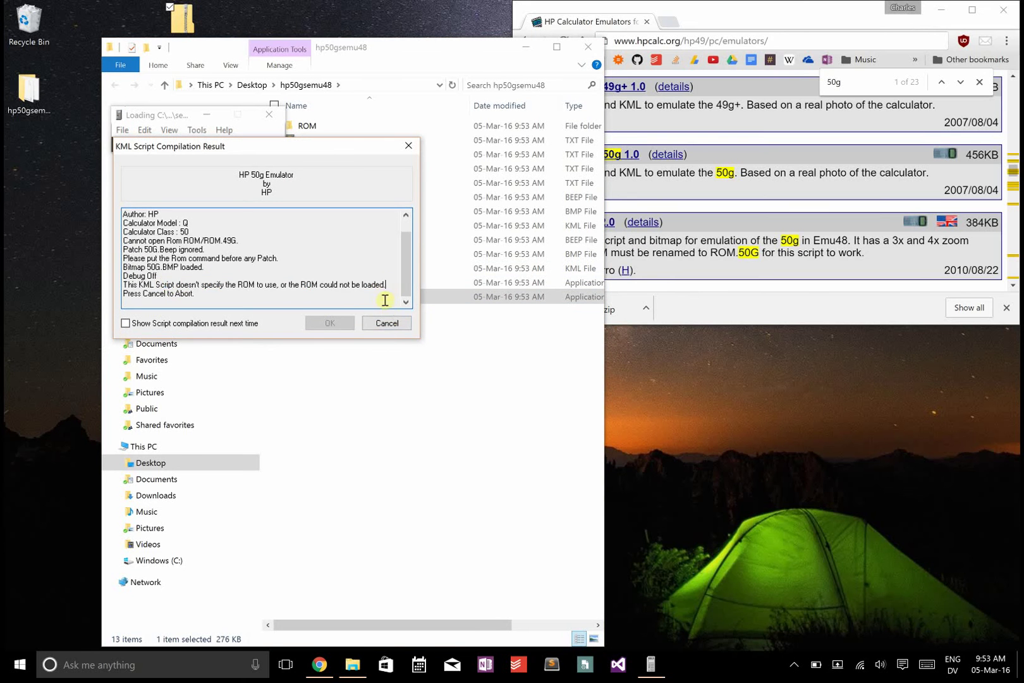
{"action": "left_click", "coordinate": [386, 323]}
{"action": "left_click", "coordinate": [393, 352]}
{"action": "left_click_drag", "start_coordinate": [354, 47], "coordinate": [615, 53]}
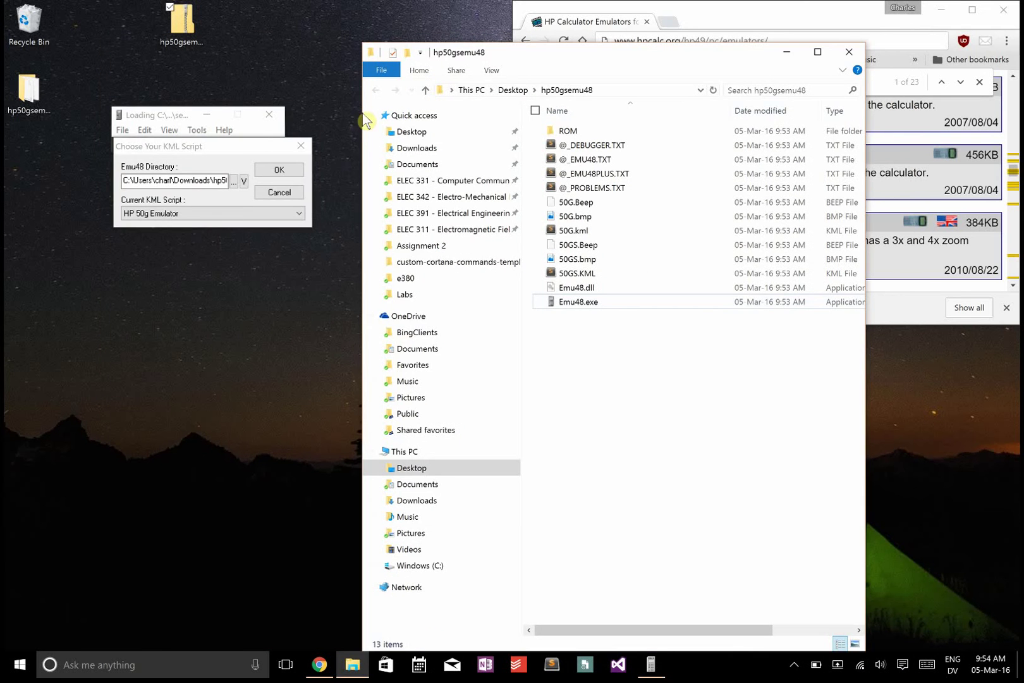
{"action": "left_click", "coordinate": [292, 175]}
{"action": "left_click", "coordinate": [385, 323]}
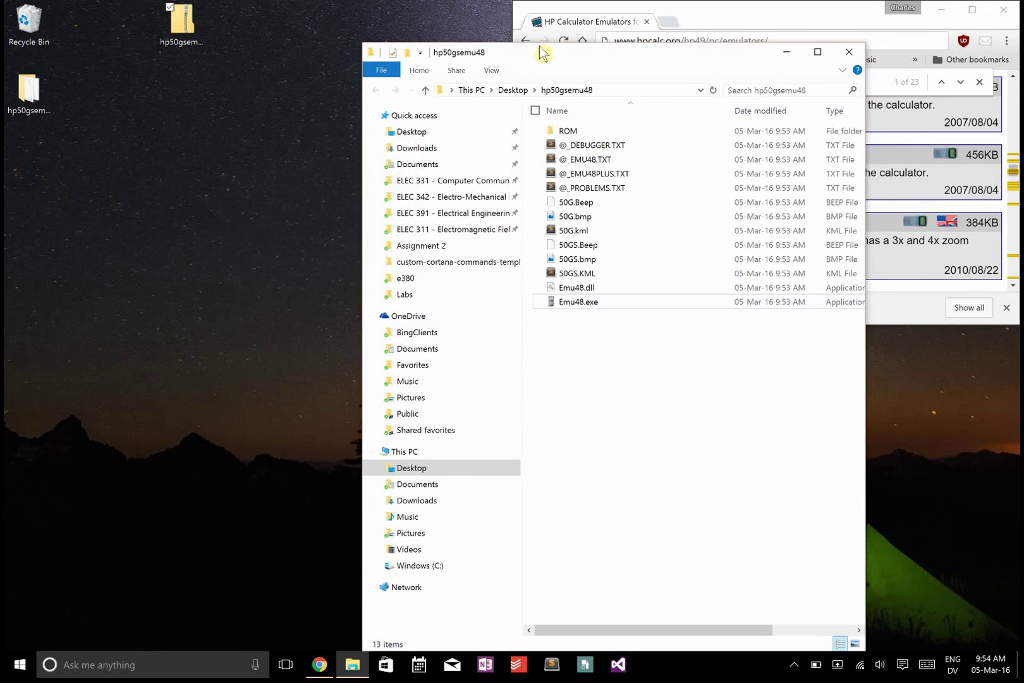
Rename ROM_215.50G in the ROM folder to ROM.49G, then return to hp50gsemu48.
{"action": "left_click_drag", "start_coordinate": [550, 58], "coordinate": [373, 22]}
{"action": "double_click", "coordinate": [391, 95]}
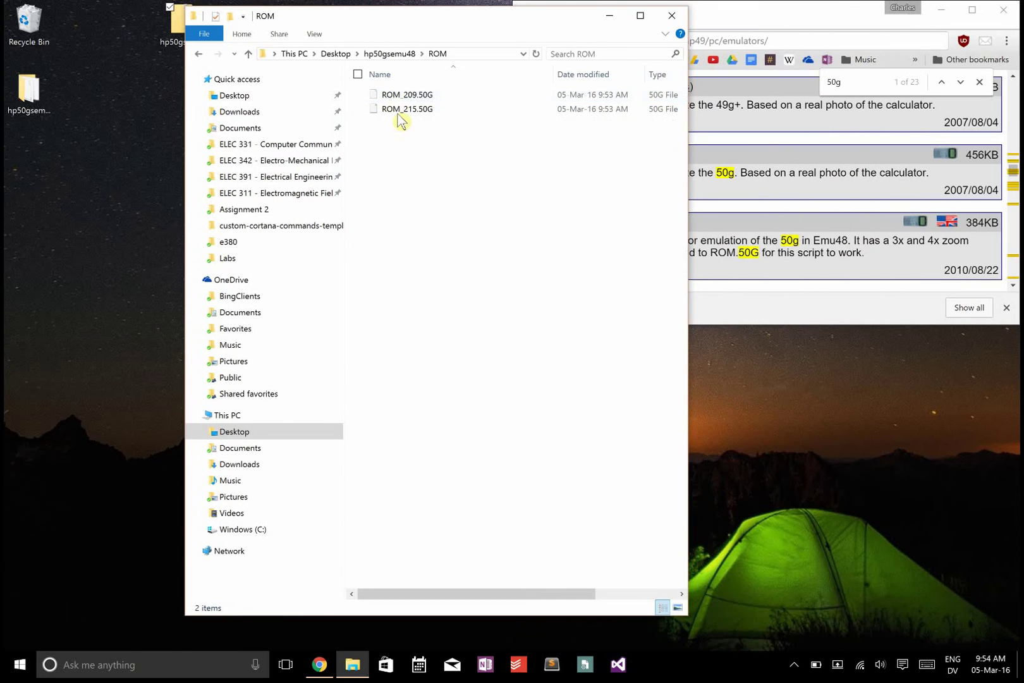
{"action": "left_click", "coordinate": [402, 112]}
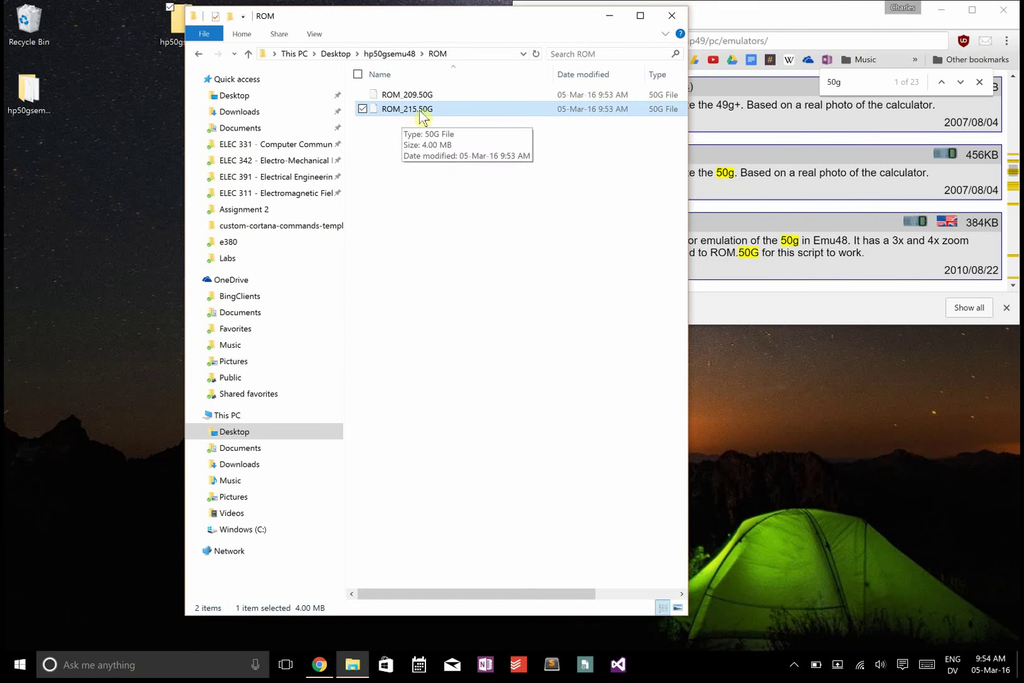
{"action": "left_click", "coordinate": [419, 112]}
{"action": "type", "text": "ROM.49G"}
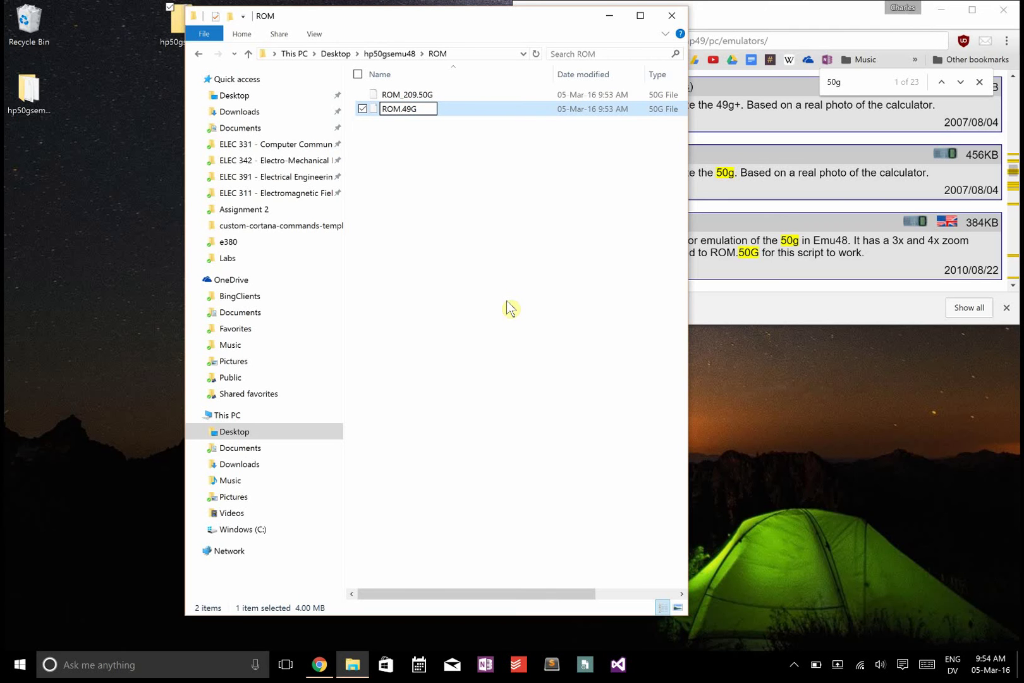
{"action": "key", "text": "Return"}
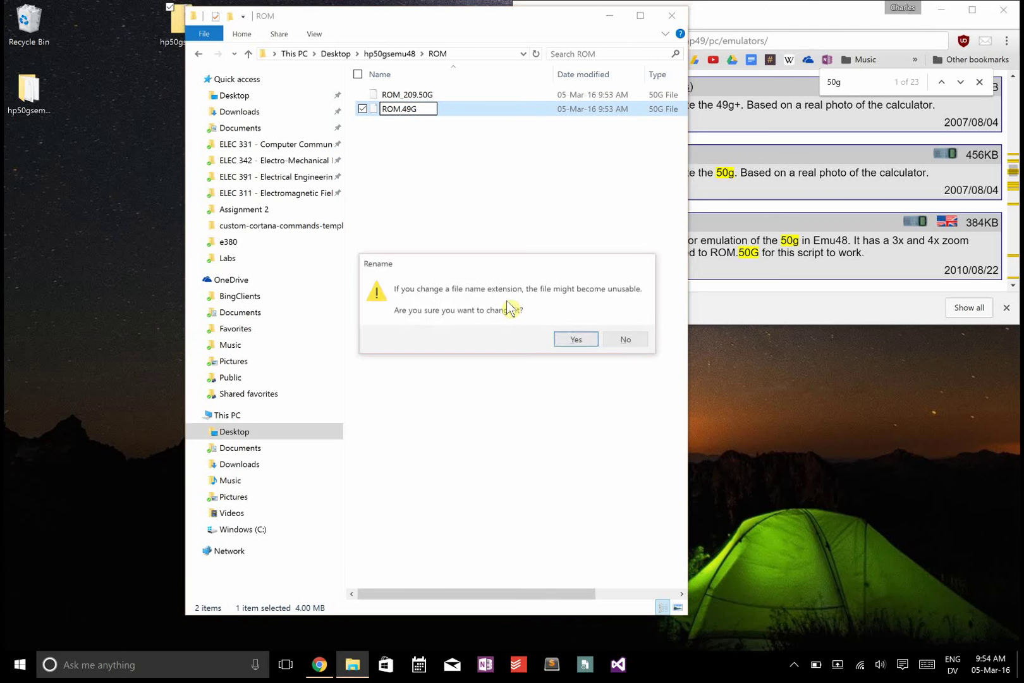
{"action": "left_click", "coordinate": [574, 340]}
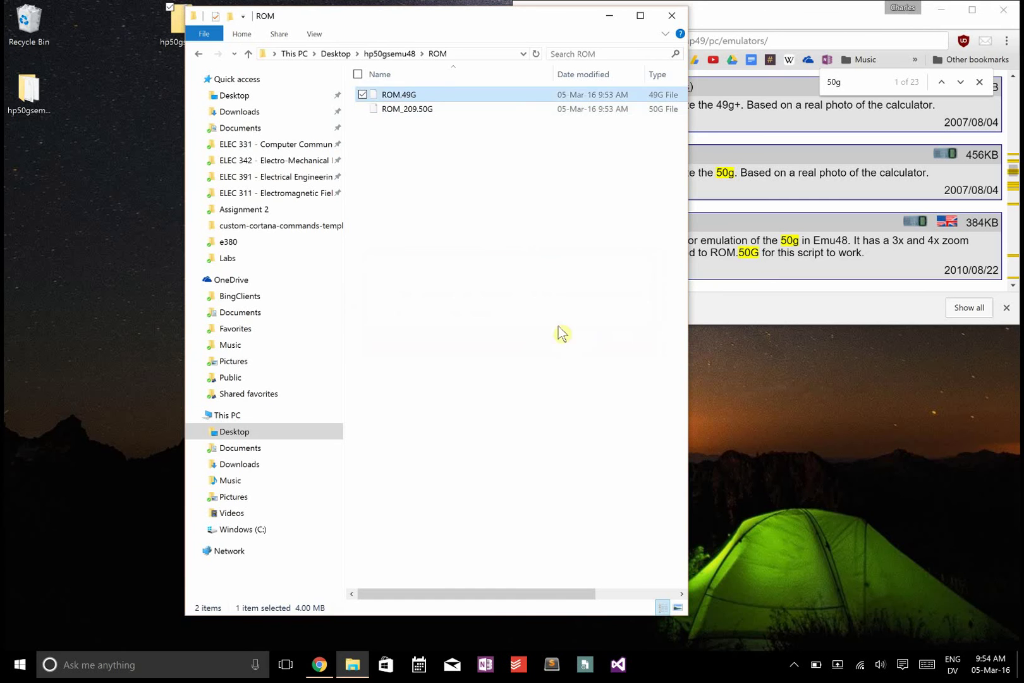
{"action": "left_click", "coordinate": [400, 54]}
Launch Emu48 with the HP 50g Emulator script on cleared memory, declining recovery.
{"action": "double_click", "coordinate": [403, 266]}
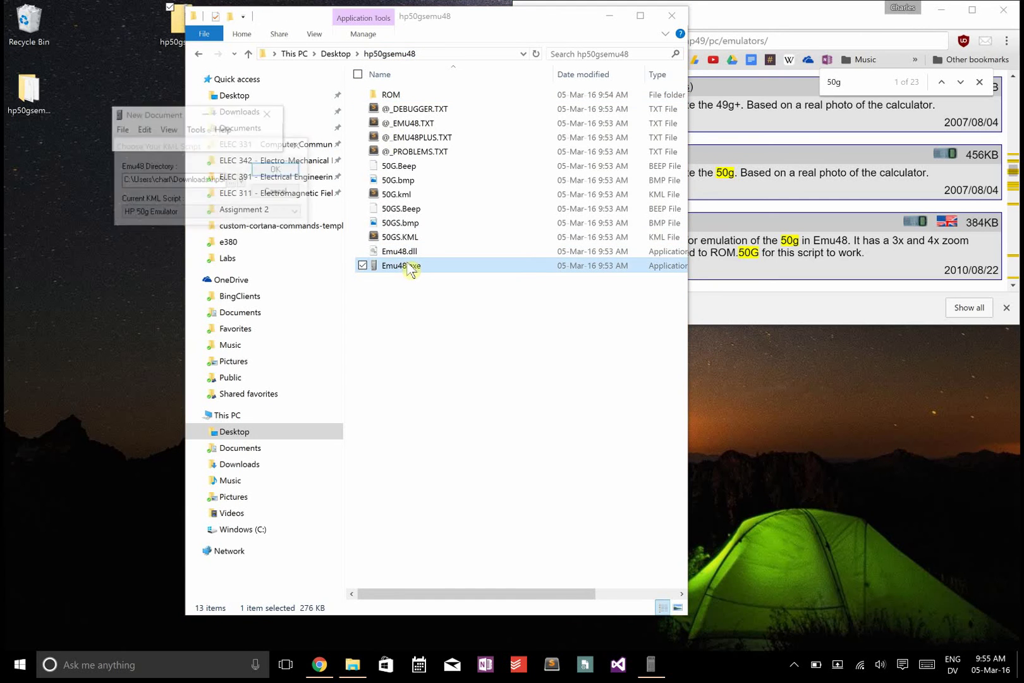
{"action": "left_click", "coordinate": [271, 171]}
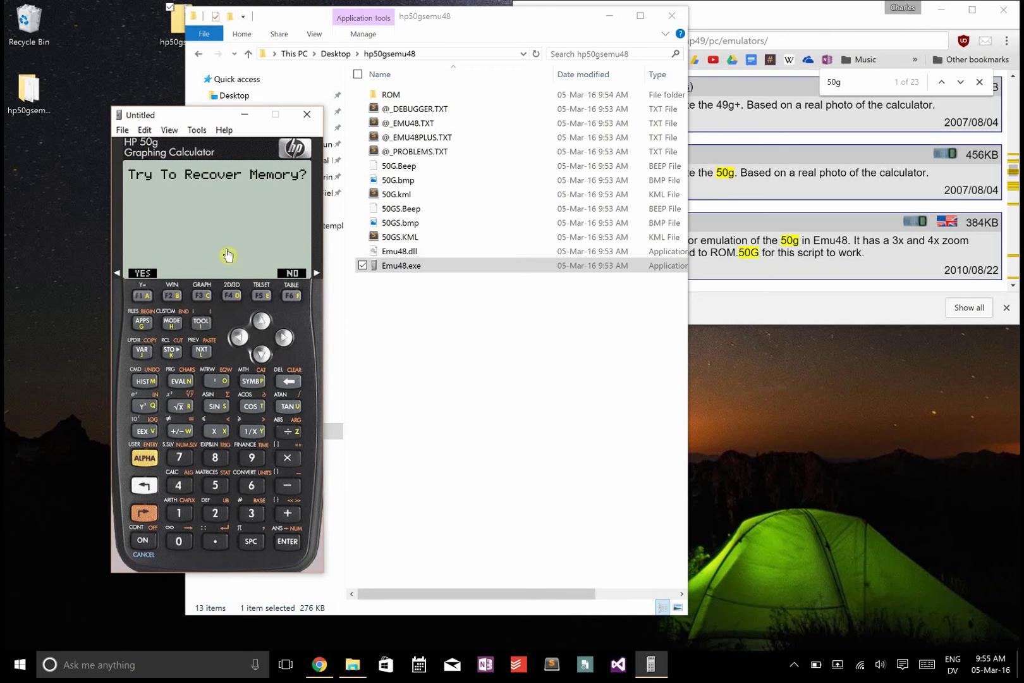
{"action": "left_click", "coordinate": [301, 283]}
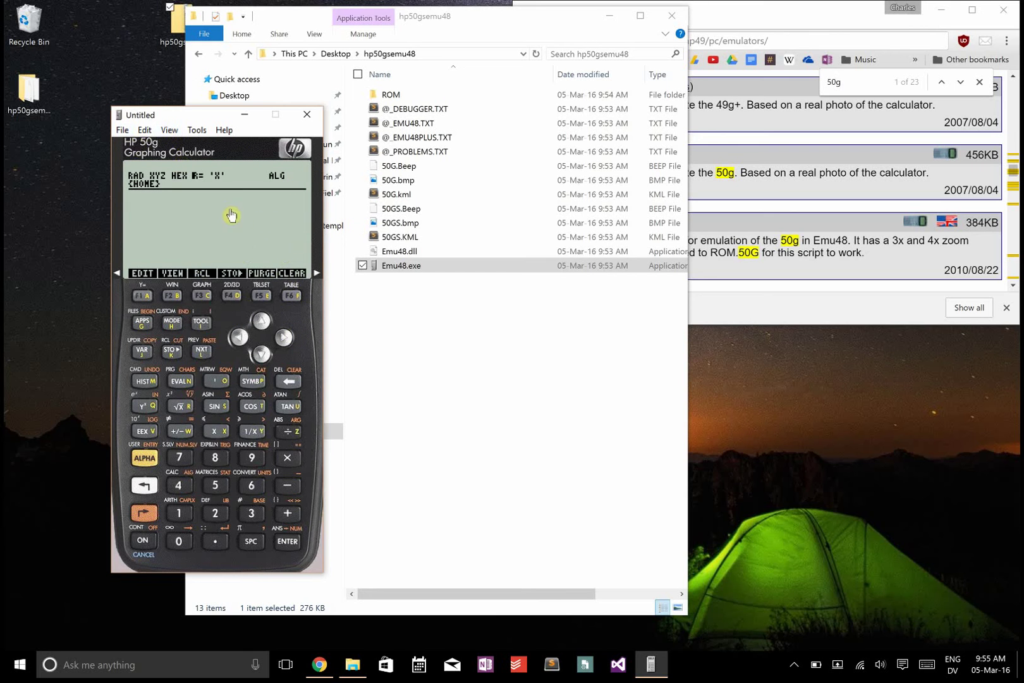
{"action": "left_click", "coordinate": [122, 130]}
Save the emulator state to the Desktop under the name our_settings.e49.
{"action": "left_click", "coordinate": [106, 192]}
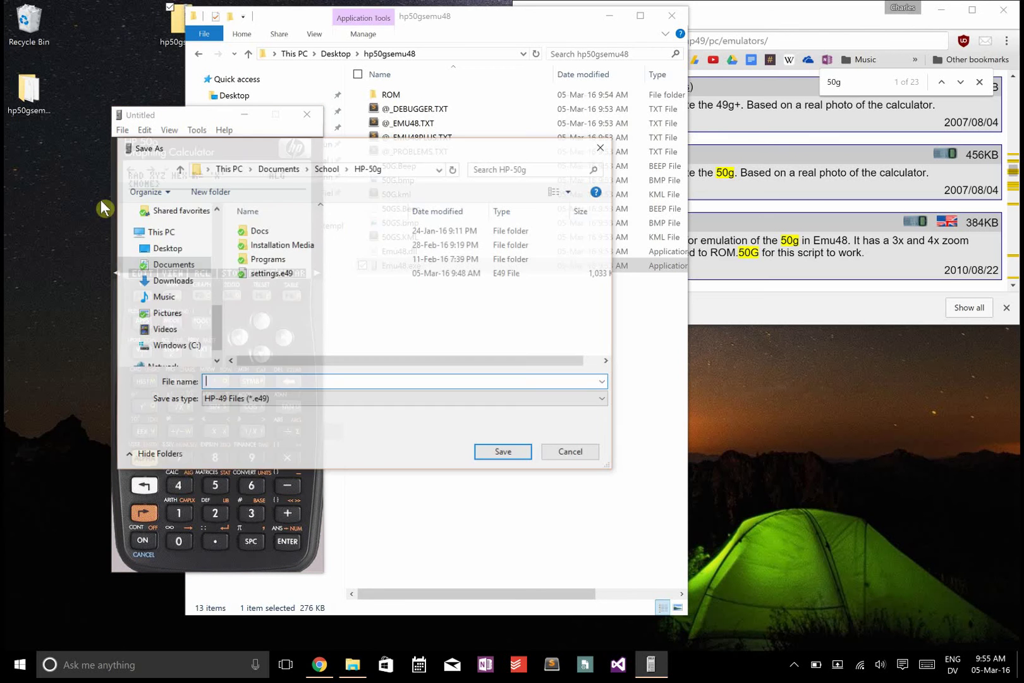
{"action": "left_click", "coordinate": [183, 249]}
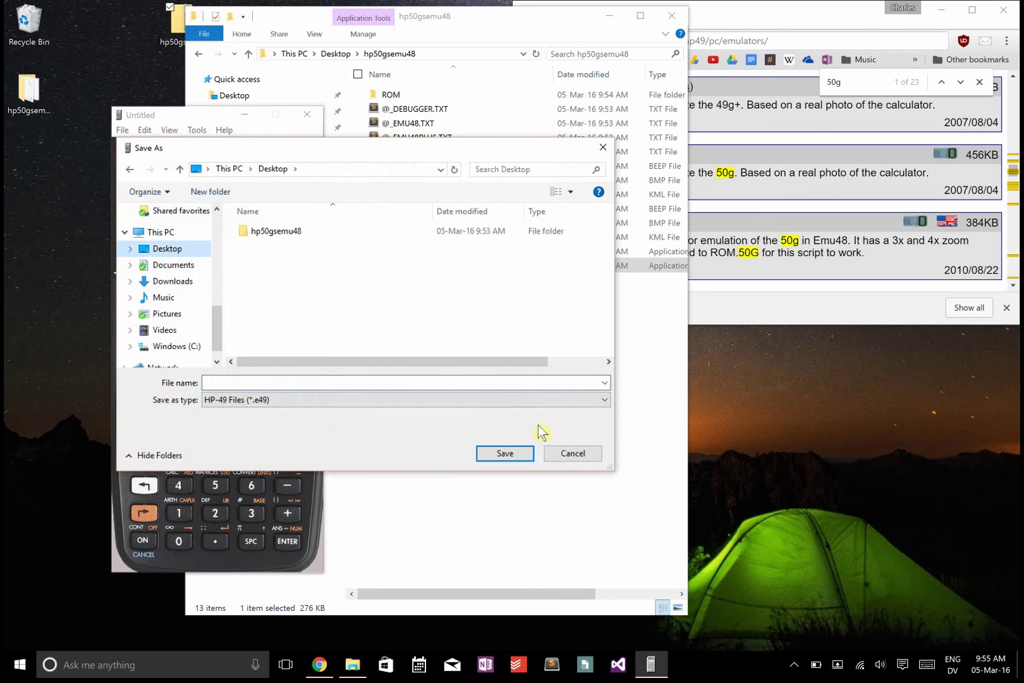
{"action": "left_click", "coordinate": [240, 382]}
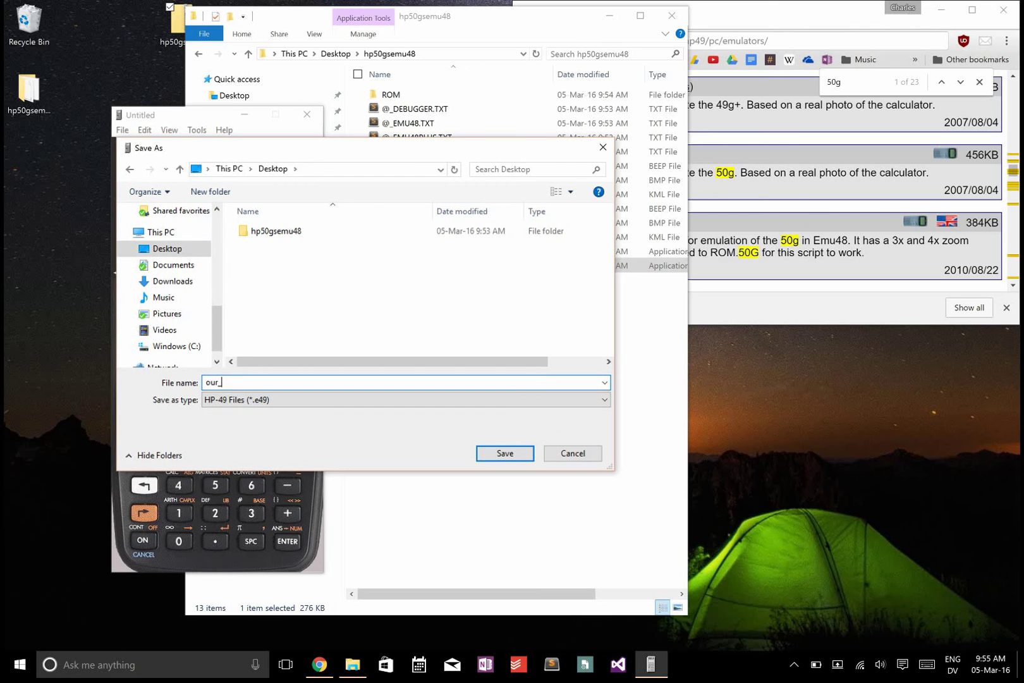
{"action": "type", "text": "our_settings"}
{"action": "key", "text": "Return"}
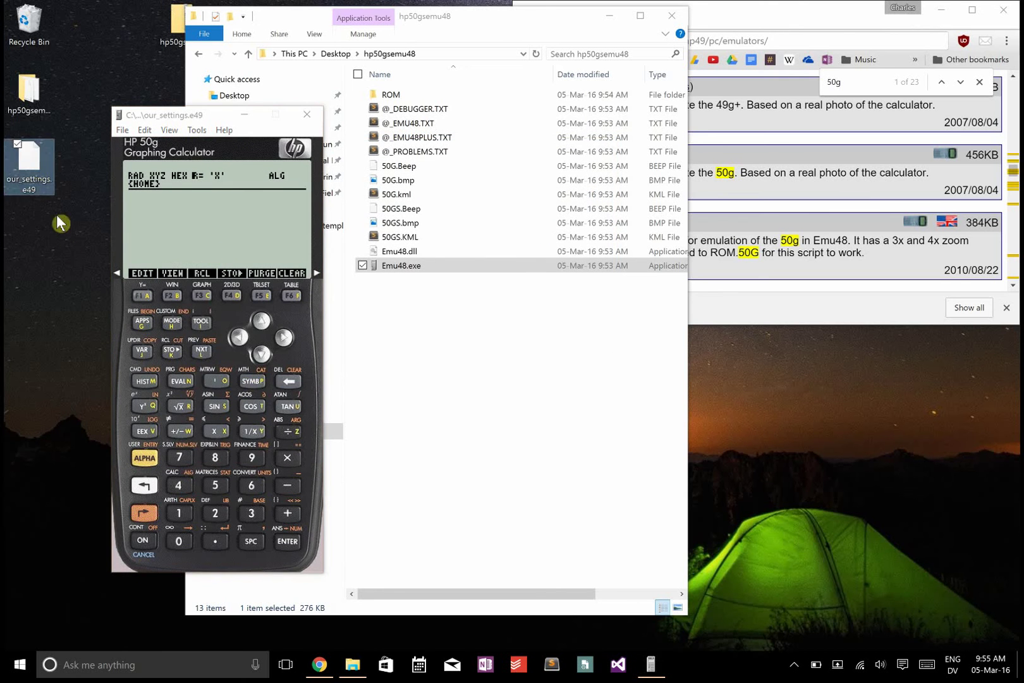
Set the calculator's operating mode to RPN in the MODE screen.
{"action": "left_click", "coordinate": [28, 168]}
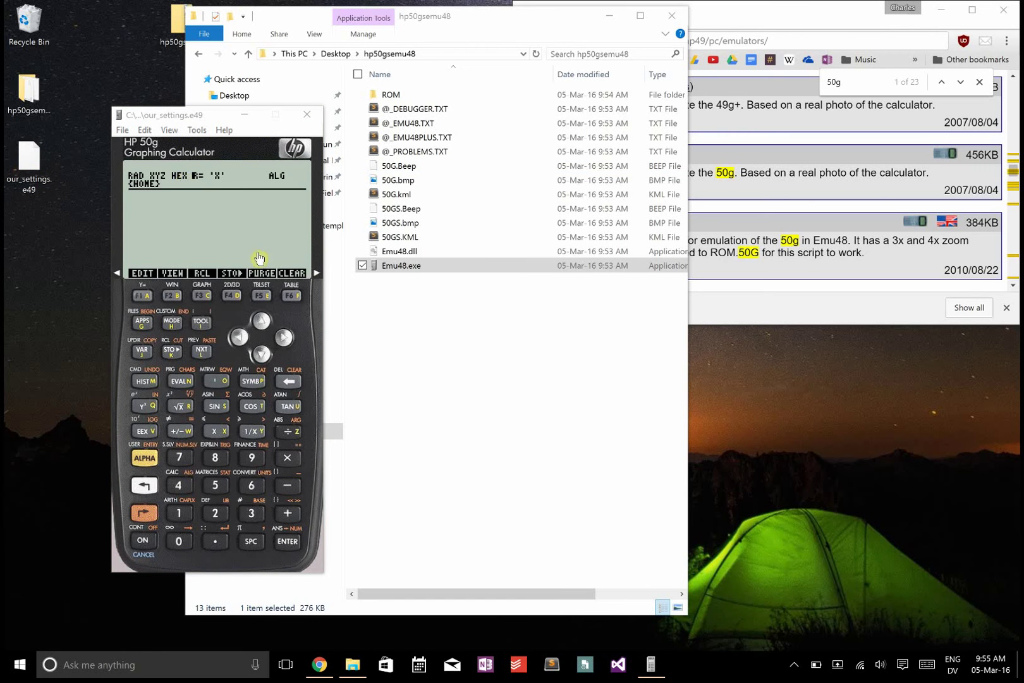
{"action": "left_click", "coordinate": [176, 325]}
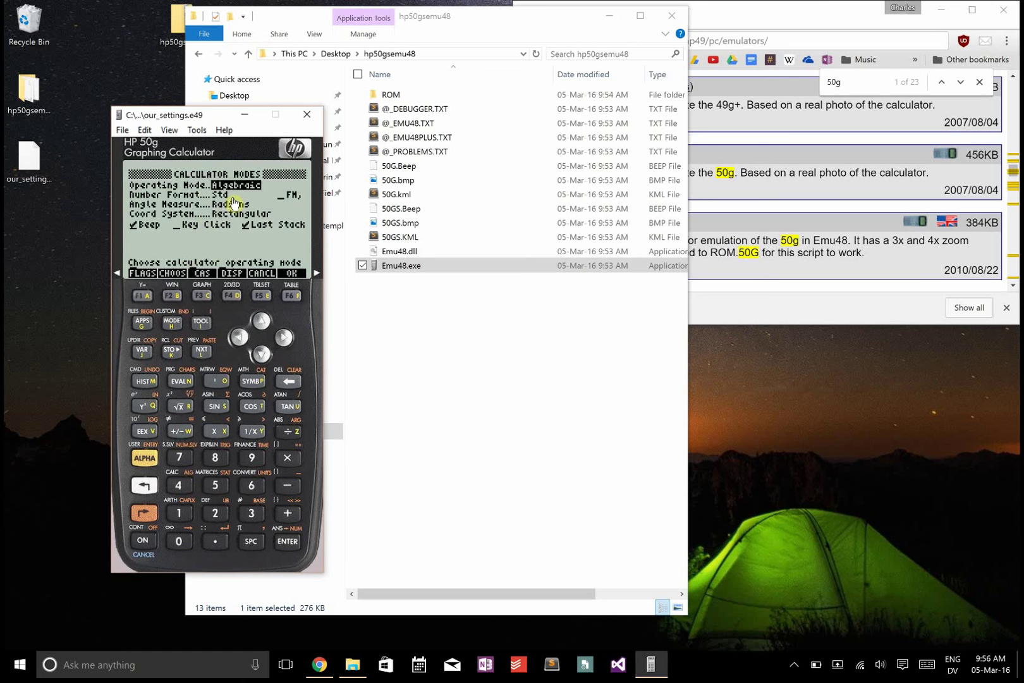
{"action": "left_click", "coordinate": [173, 296]}
{"action": "left_click", "coordinate": [261, 354]}
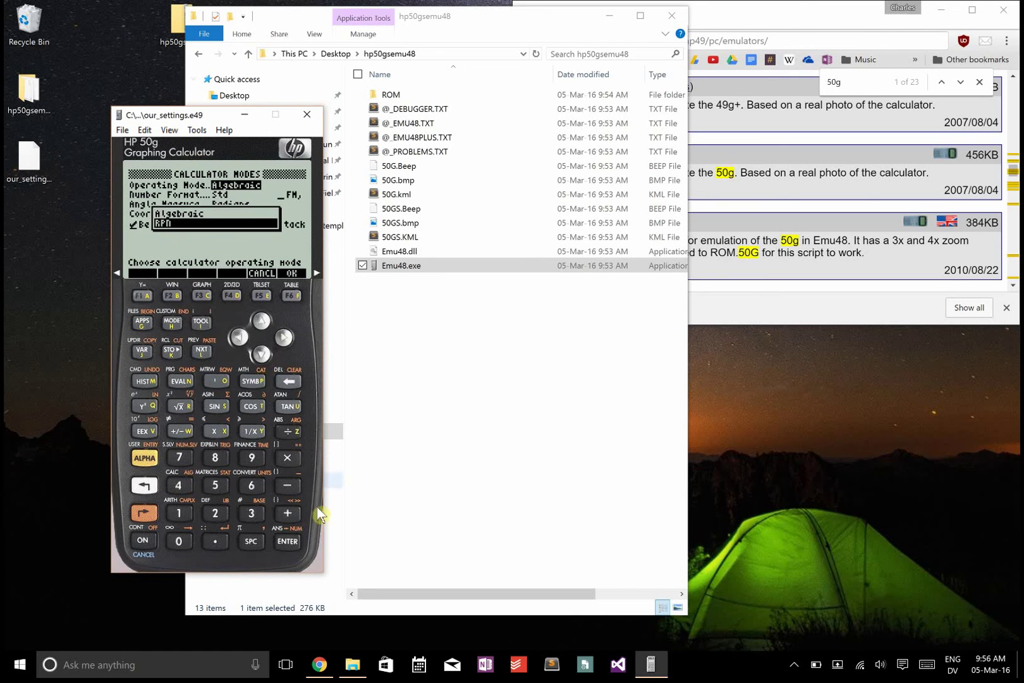
{"action": "left_click", "coordinate": [287, 541]}
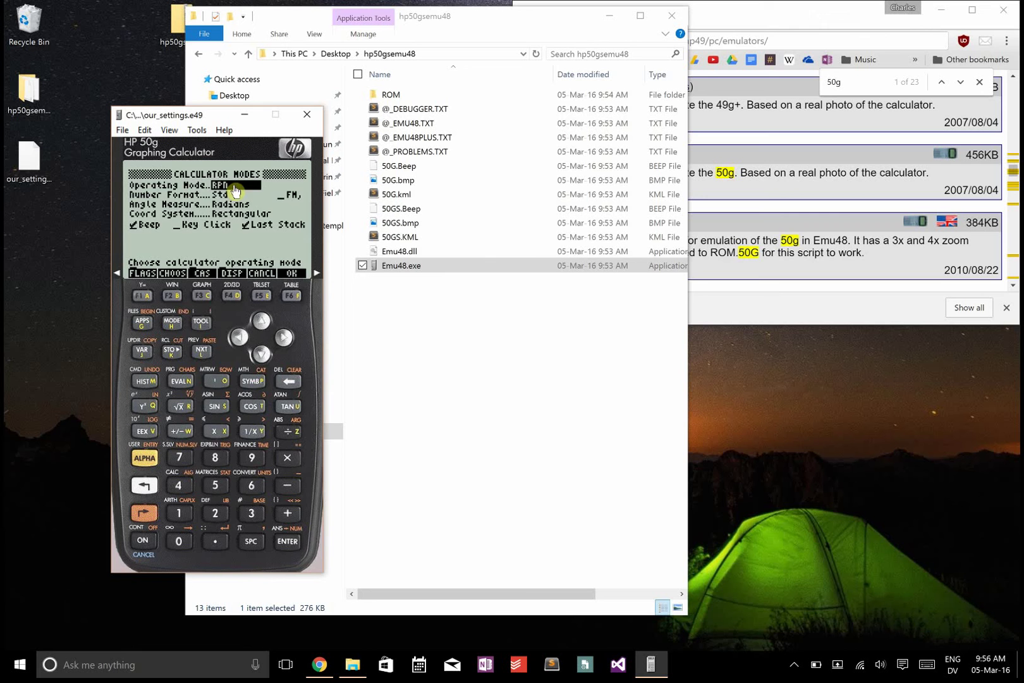
Set the number format to Engineering with 4 digits and accept the modes.
{"action": "left_click", "coordinate": [261, 354]}
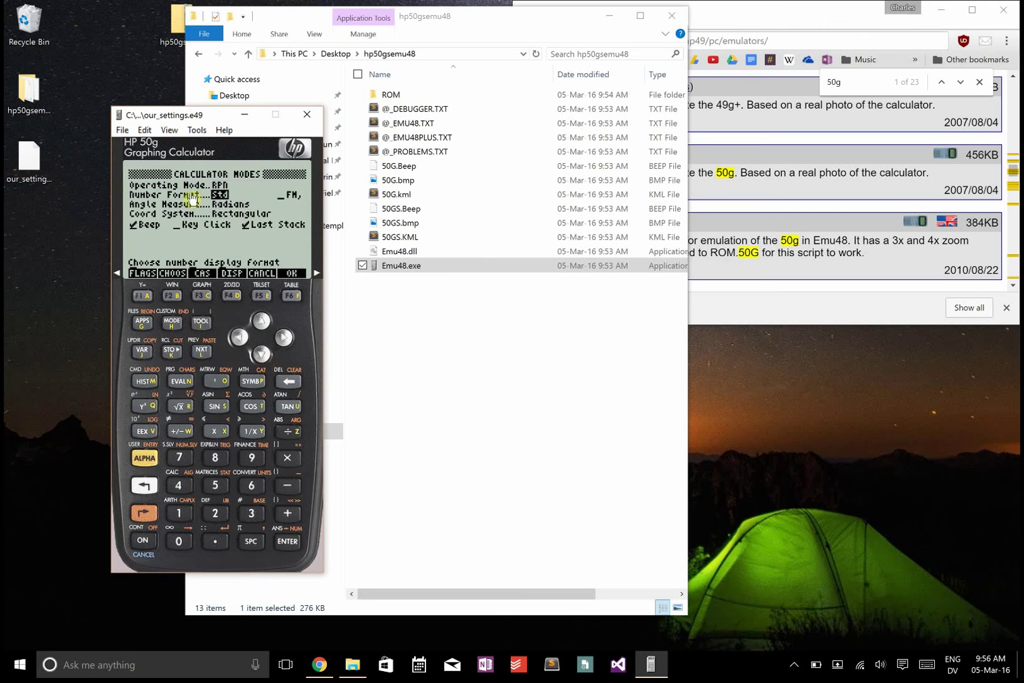
{"action": "left_click", "coordinate": [176, 299]}
{"action": "left_click", "coordinate": [261, 354]}
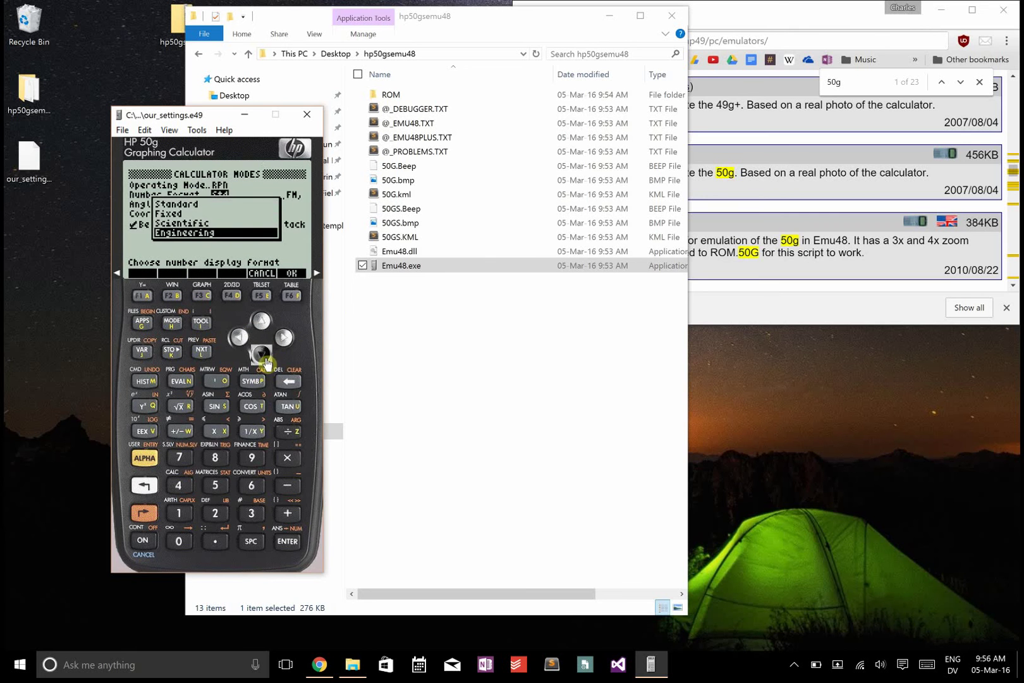
{"action": "left_click", "coordinate": [291, 295]}
{"action": "left_click", "coordinate": [284, 337]}
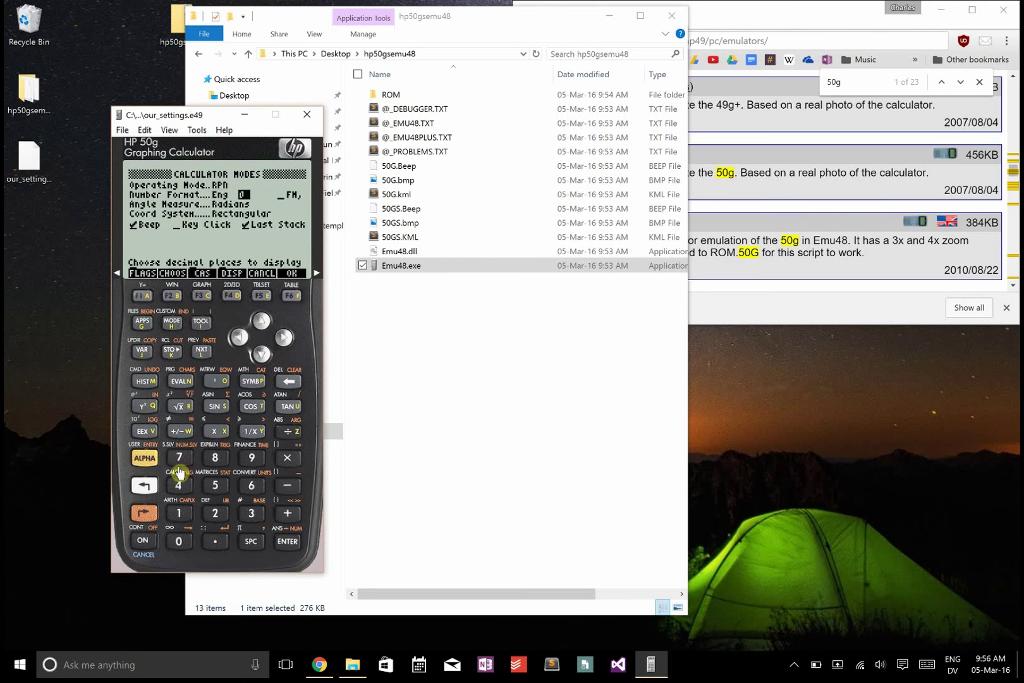
{"action": "left_click", "coordinate": [179, 472]}
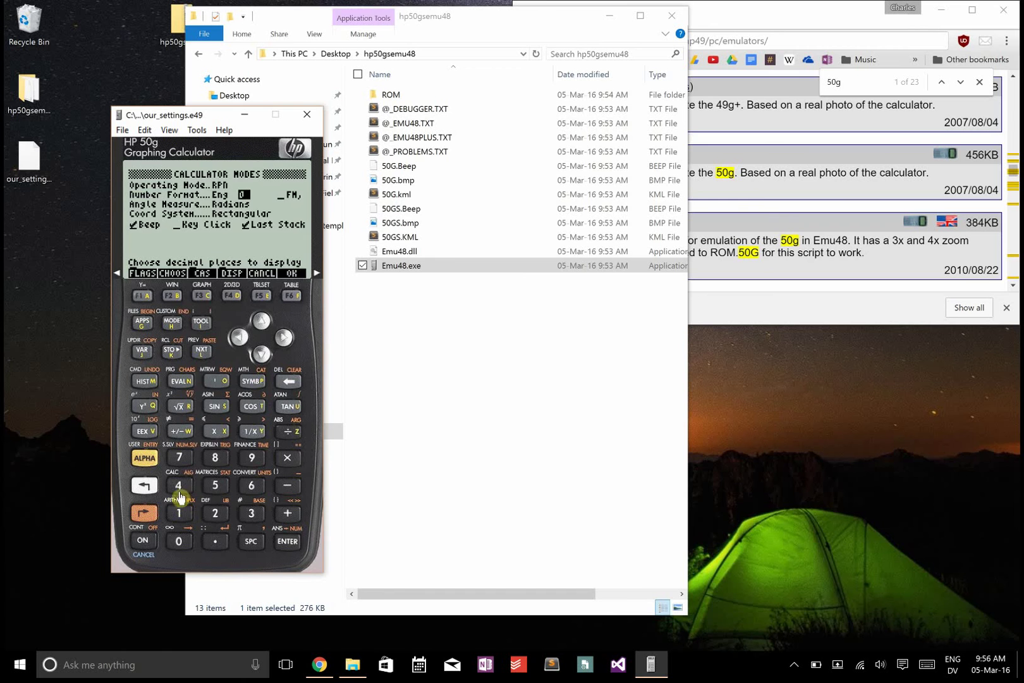
{"action": "left_click", "coordinate": [294, 301]}
{"action": "left_click", "coordinate": [172, 322]}
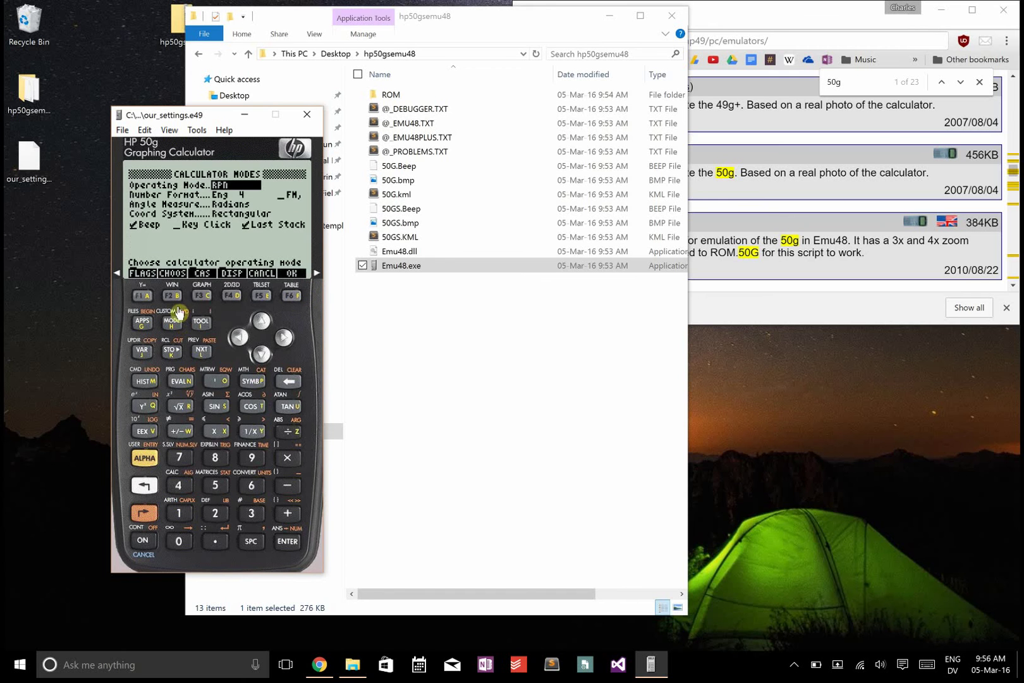
Turn on system flag 22 so infinite results give ±9E499.
{"action": "left_click", "coordinate": [140, 294]}
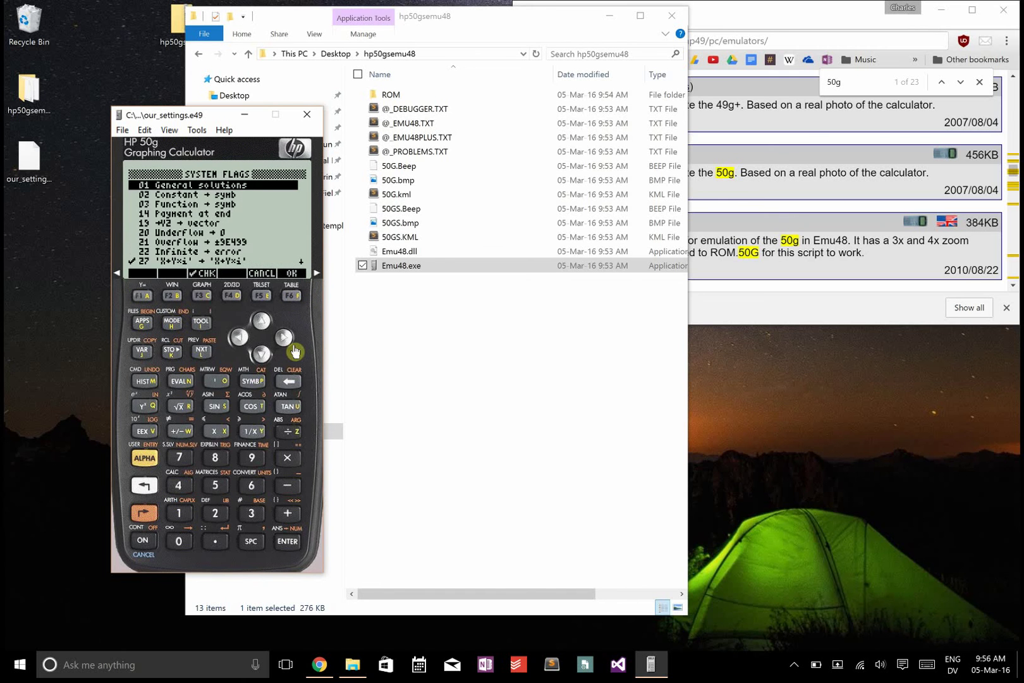
{"action": "left_click", "coordinate": [261, 354]}
{"action": "left_click", "coordinate": [261, 355]}
{"action": "left_click", "coordinate": [261, 355]}
{"action": "left_click", "coordinate": [262, 355]}
{"action": "left_click", "coordinate": [261, 355]}
{"action": "left_click", "coordinate": [268, 357]}
{"action": "left_click", "coordinate": [268, 357]}
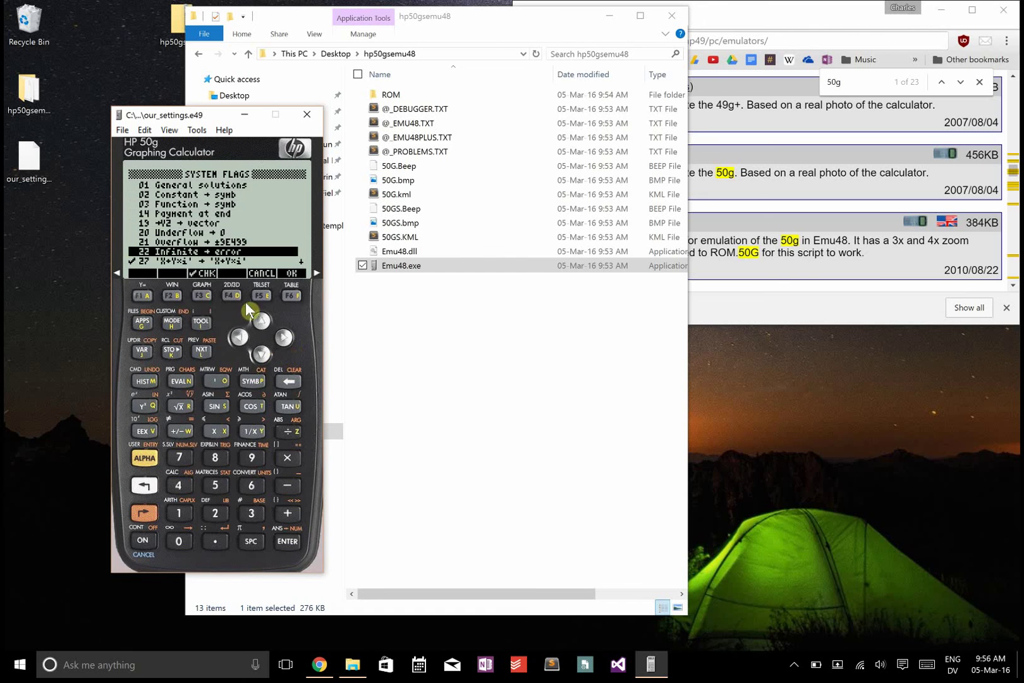
{"action": "left_click", "coordinate": [203, 294]}
Turn on flags 72 and 73 for mini stack/edit font and flag 74 for left stack display.
{"action": "left_click", "coordinate": [261, 356]}
{"action": "left_click_drag", "start_coordinate": [267, 362], "coordinate": [265, 357]}
{"action": "left_click", "coordinate": [263, 322]}
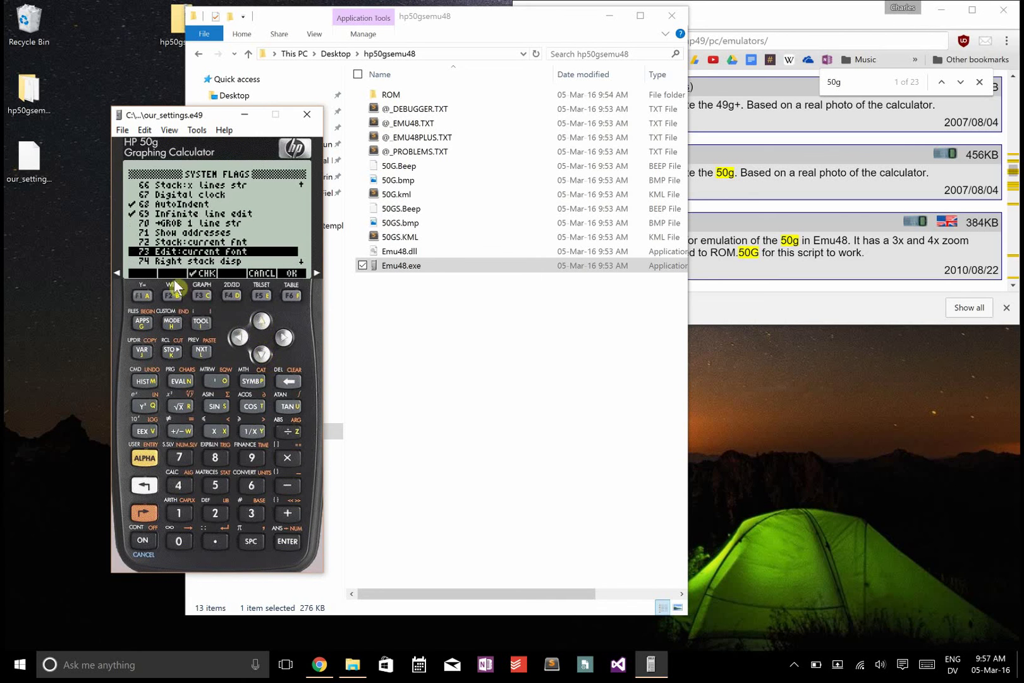
{"action": "left_click", "coordinate": [263, 322]}
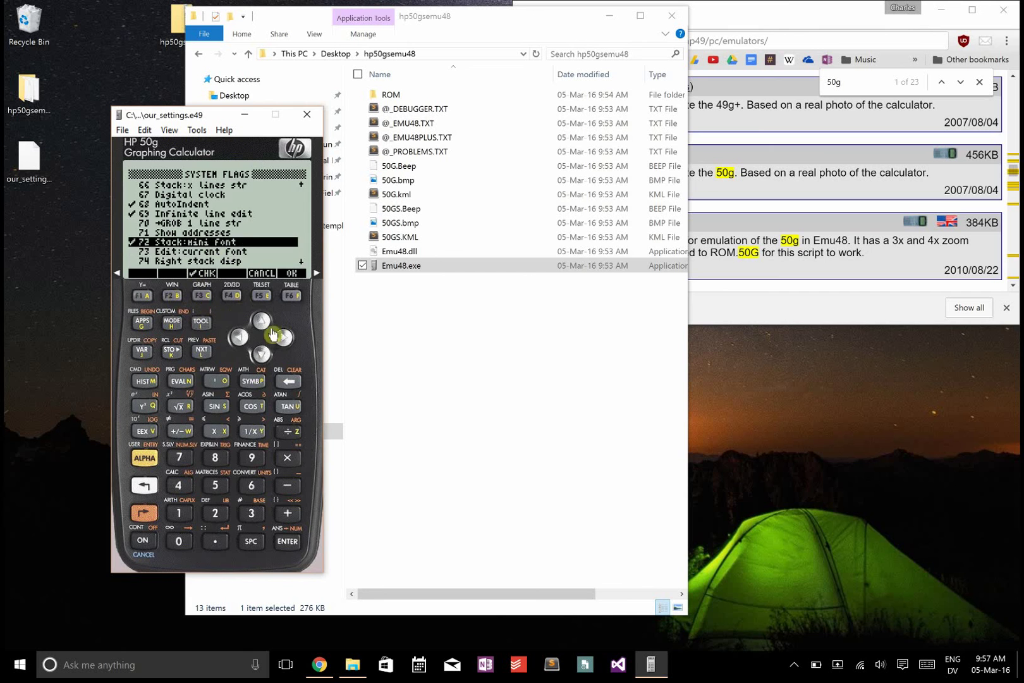
{"action": "left_click", "coordinate": [201, 299]}
{"action": "left_click", "coordinate": [201, 301]}
{"action": "left_click", "coordinate": [261, 355]}
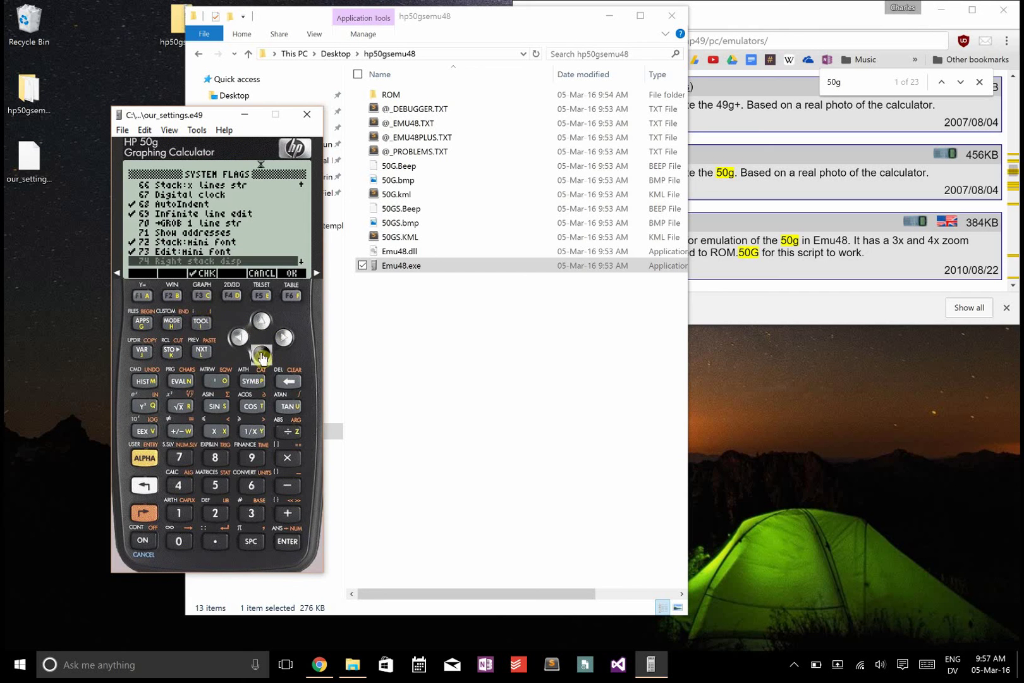
{"action": "left_click", "coordinate": [262, 356]}
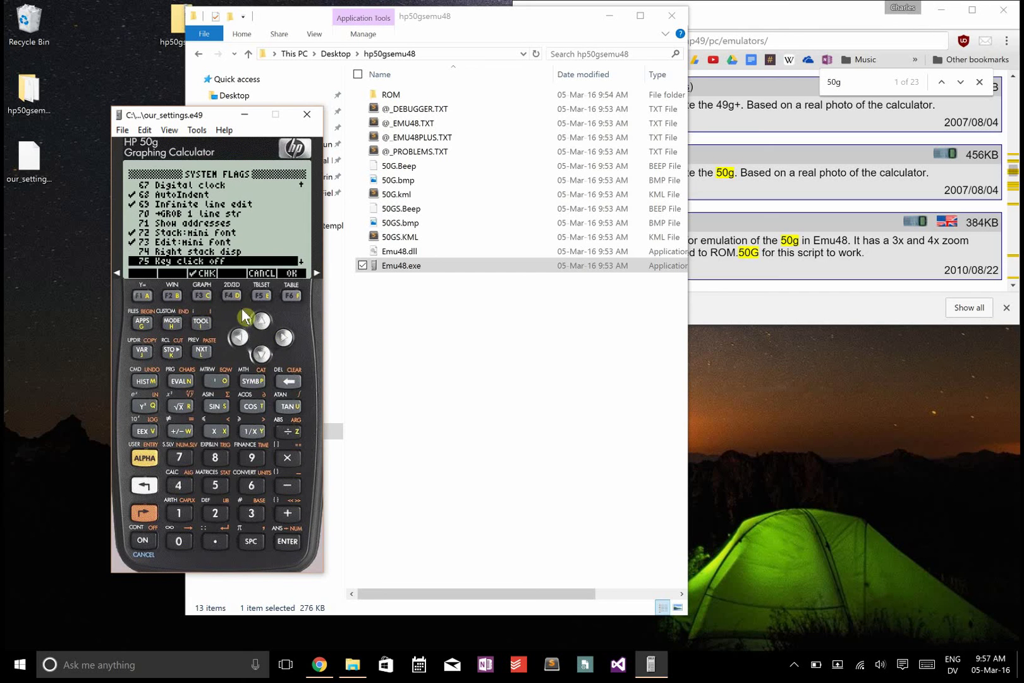
{"action": "left_click", "coordinate": [261, 321]}
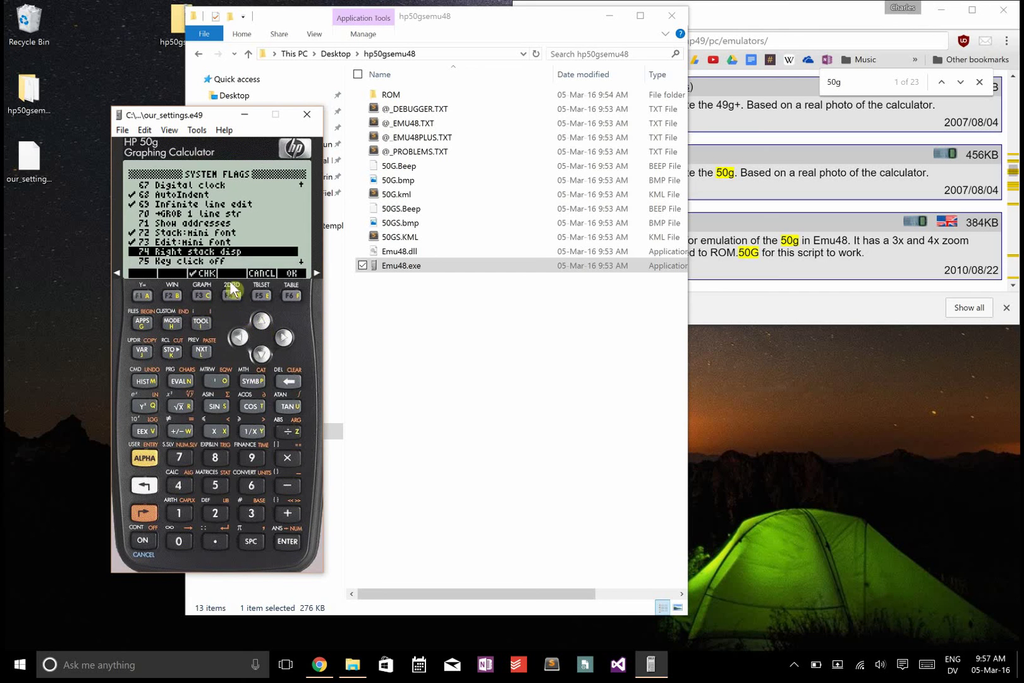
{"action": "left_click", "coordinate": [202, 300]}
Turn on flags 97 and 98 for vertical list and vector display.
{"action": "left_click", "coordinate": [262, 356]}
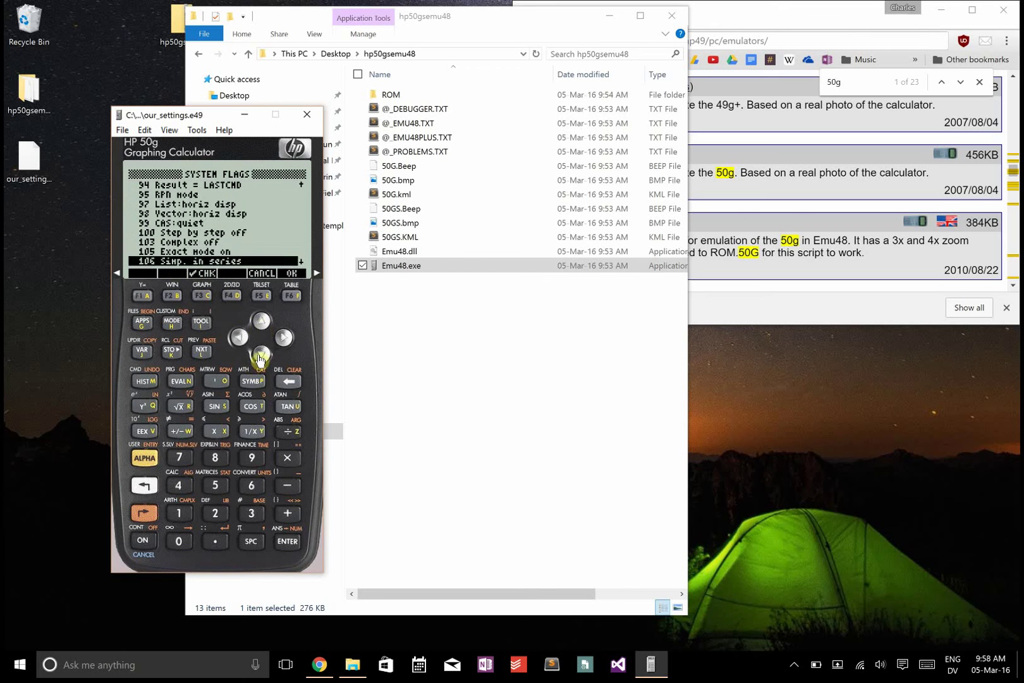
{"action": "left_click", "coordinate": [262, 322]}
{"action": "left_click", "coordinate": [263, 324]}
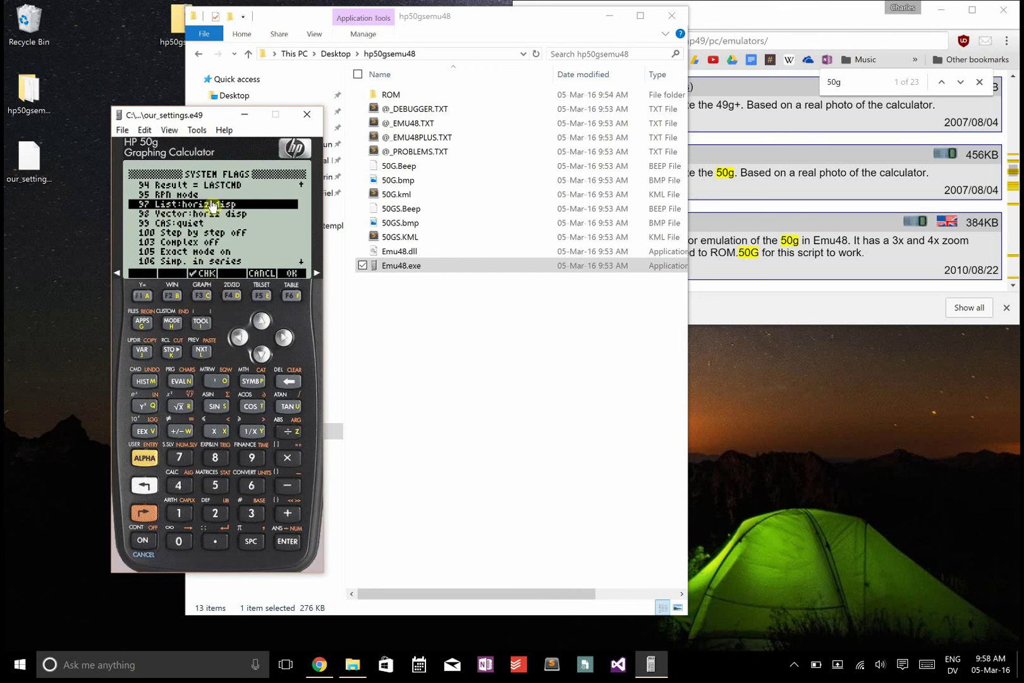
{"action": "left_click", "coordinate": [203, 297]}
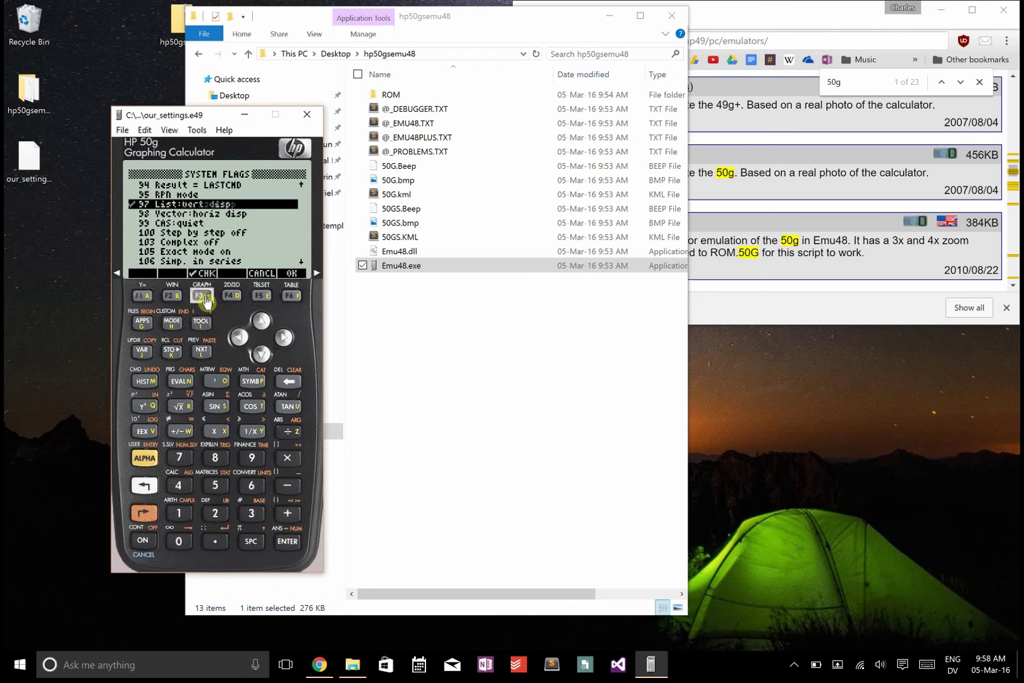
{"action": "left_click", "coordinate": [261, 354]}
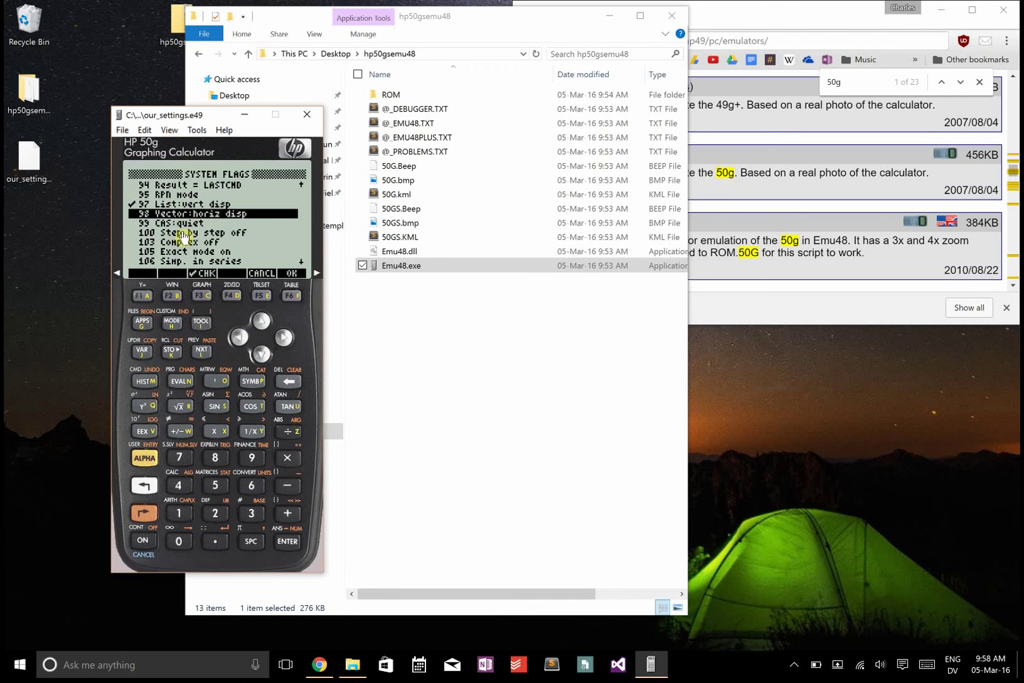
{"action": "left_click", "coordinate": [203, 296]}
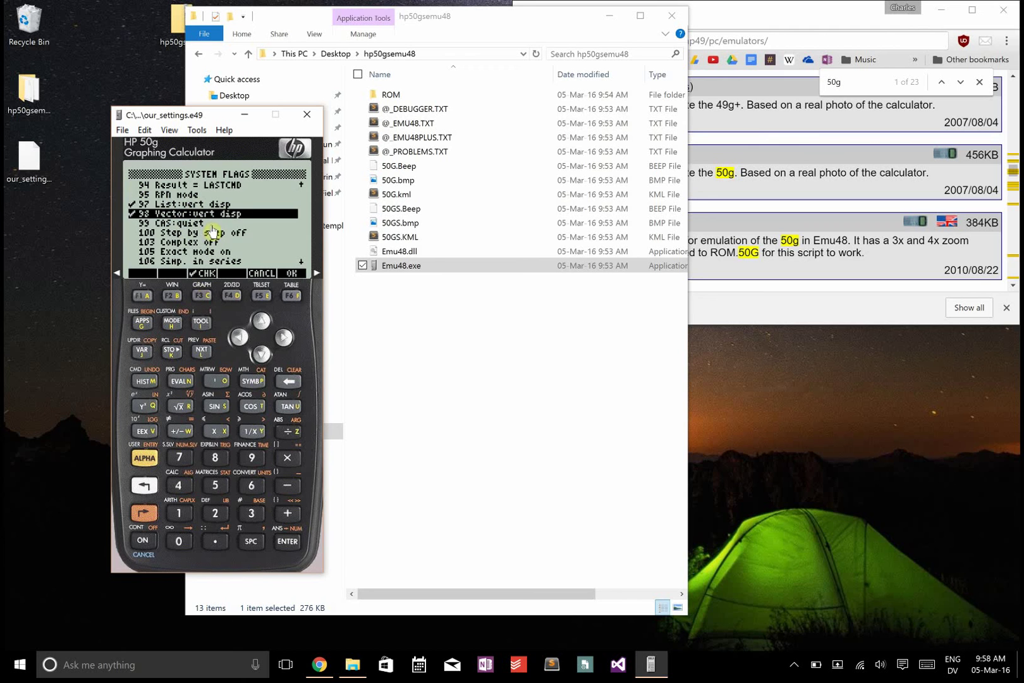
Turn on flag 103 for complex mode, leaving flag 105 in exact mode.
{"action": "left_click", "coordinate": [262, 352]}
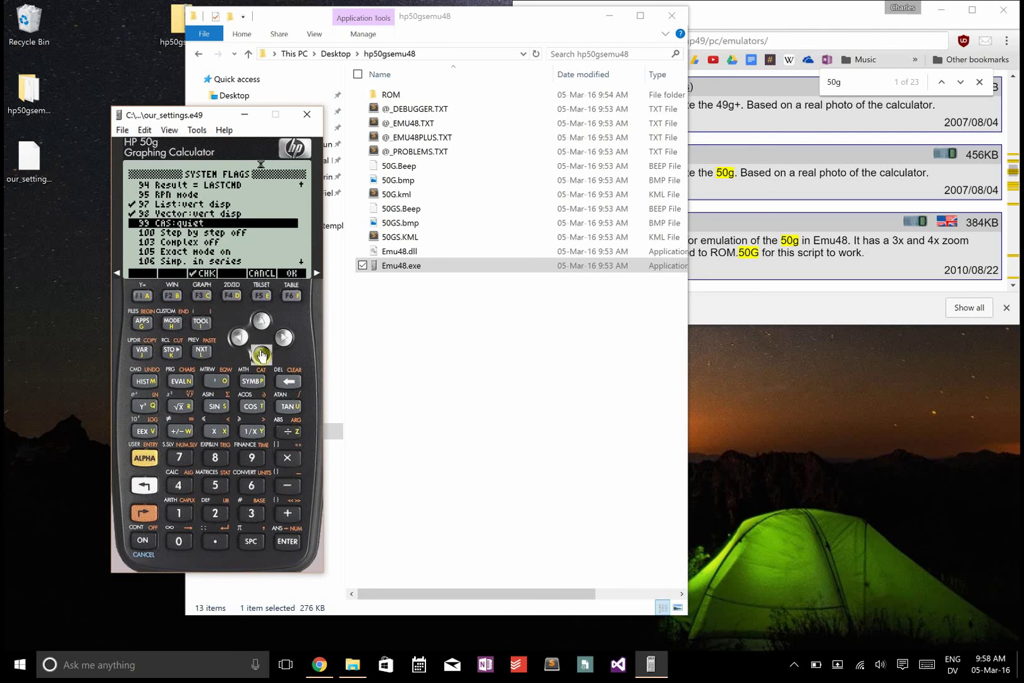
{"action": "left_click", "coordinate": [261, 353]}
{"action": "left_click", "coordinate": [262, 352]}
{"action": "key", "text": "F3"}
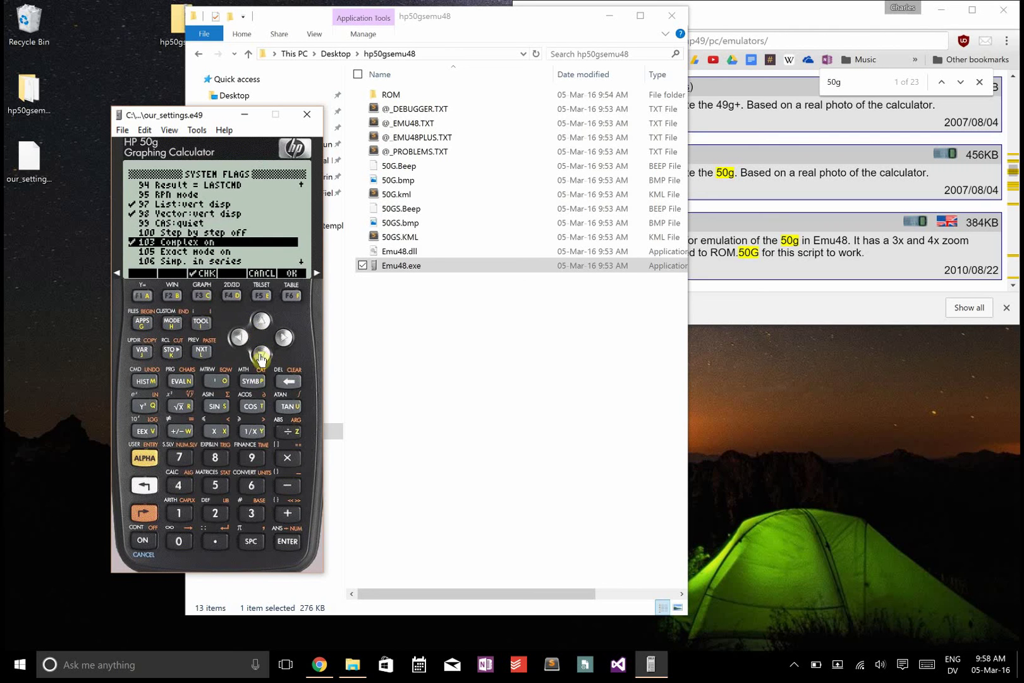
{"action": "left_click", "coordinate": [261, 355]}
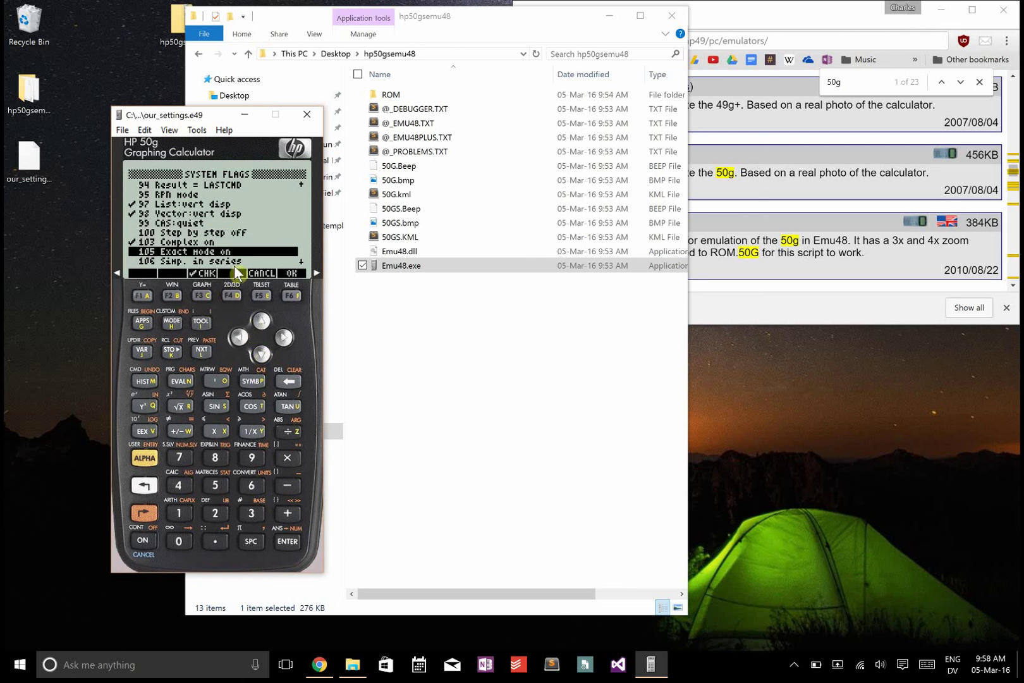
{"action": "left_click", "coordinate": [202, 298]}
{"action": "left_click", "coordinate": [202, 297]}
Turn on flag 117 for soft menus and flags 119 and 120.
{"action": "left_click", "coordinate": [261, 354]}
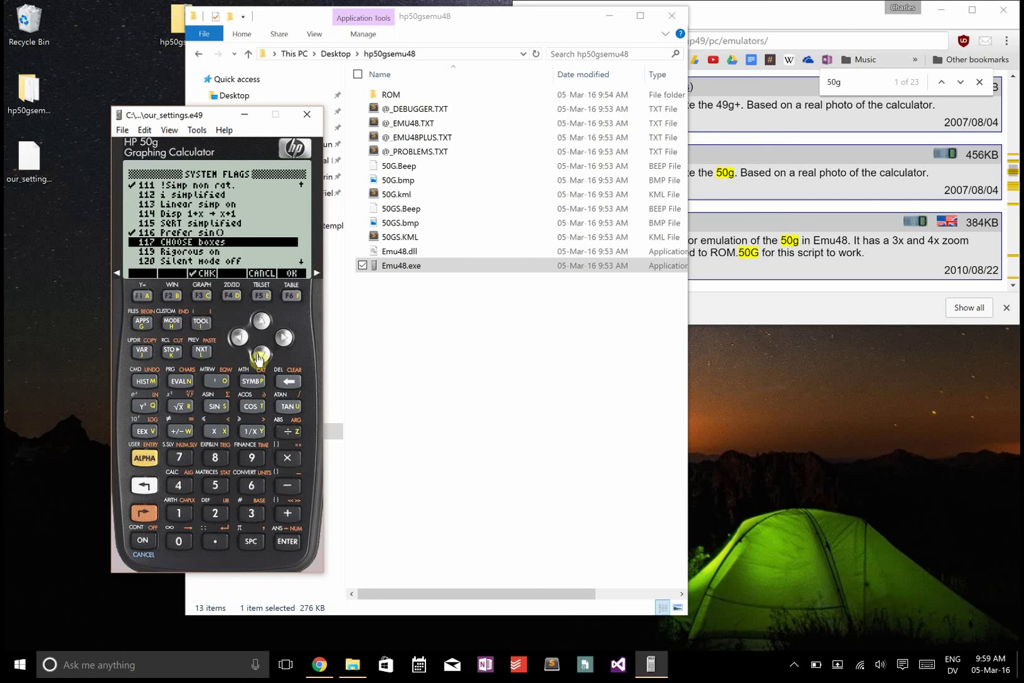
{"action": "left_click", "coordinate": [202, 297]}
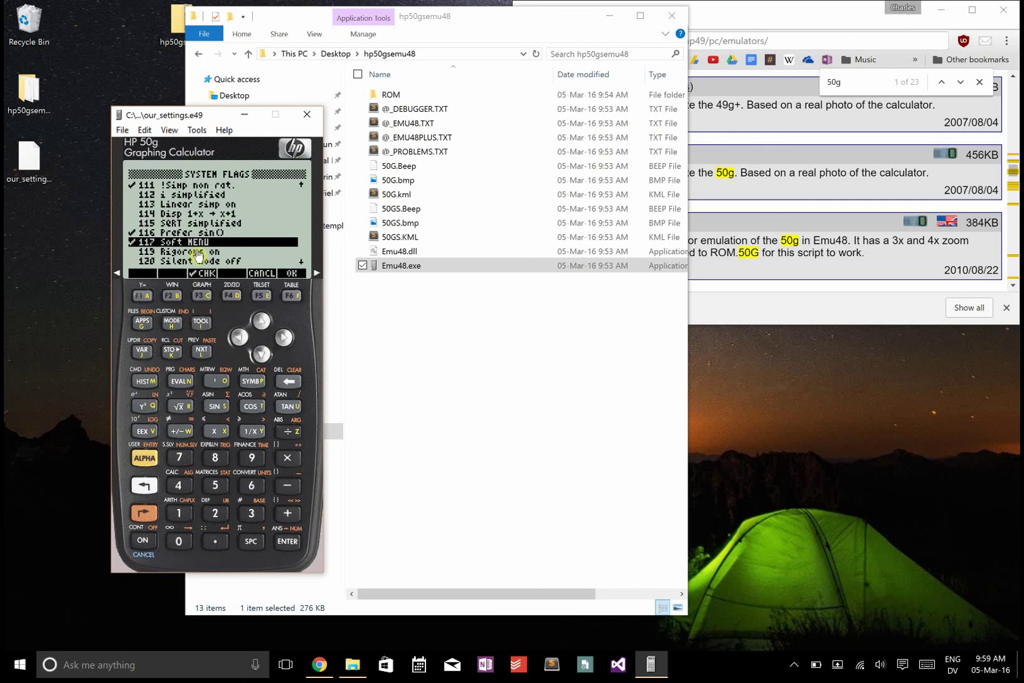
{"action": "left_click", "coordinate": [259, 359]}
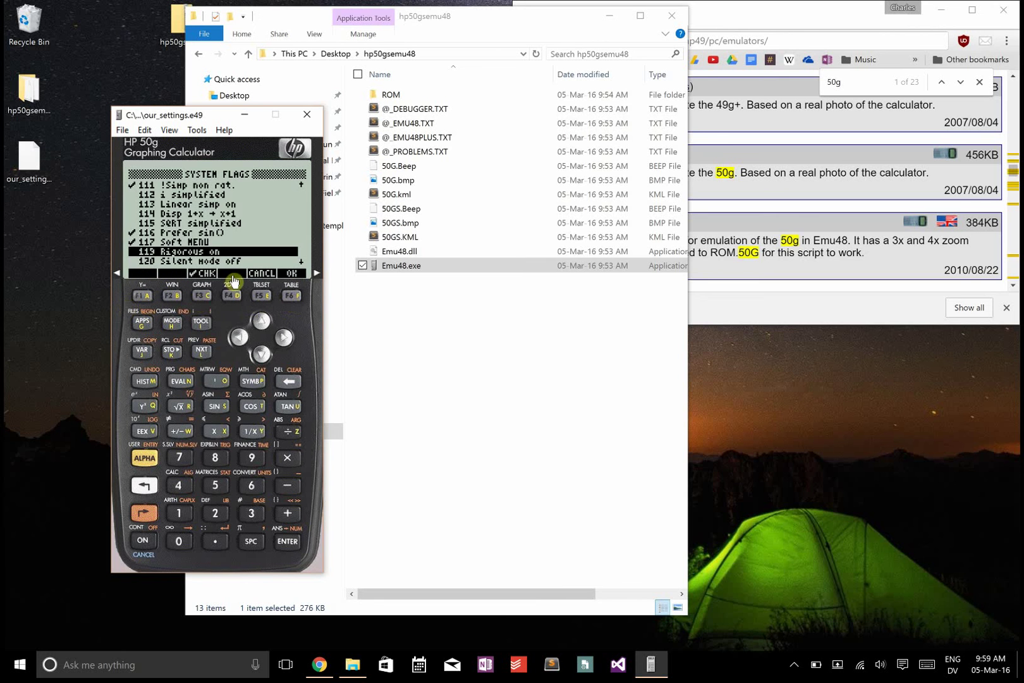
{"action": "left_click", "coordinate": [261, 355]}
Accept the flag and mode changes to return to the stack.
{"action": "left_click", "coordinate": [261, 355]}
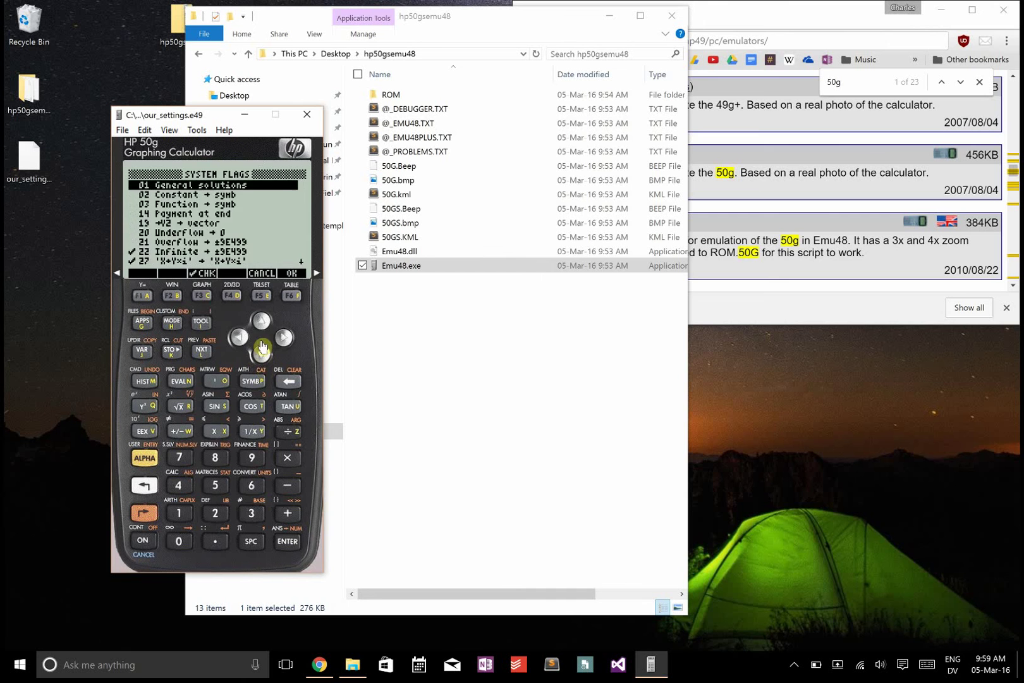
{"action": "left_click", "coordinate": [295, 296]}
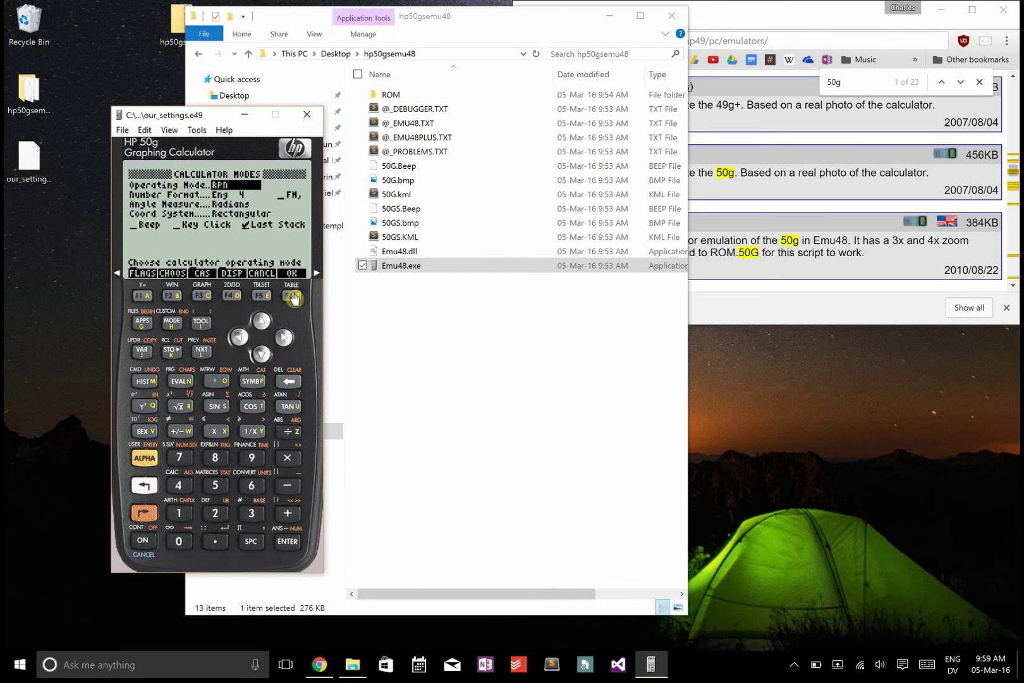
{"action": "left_click", "coordinate": [292, 297]}
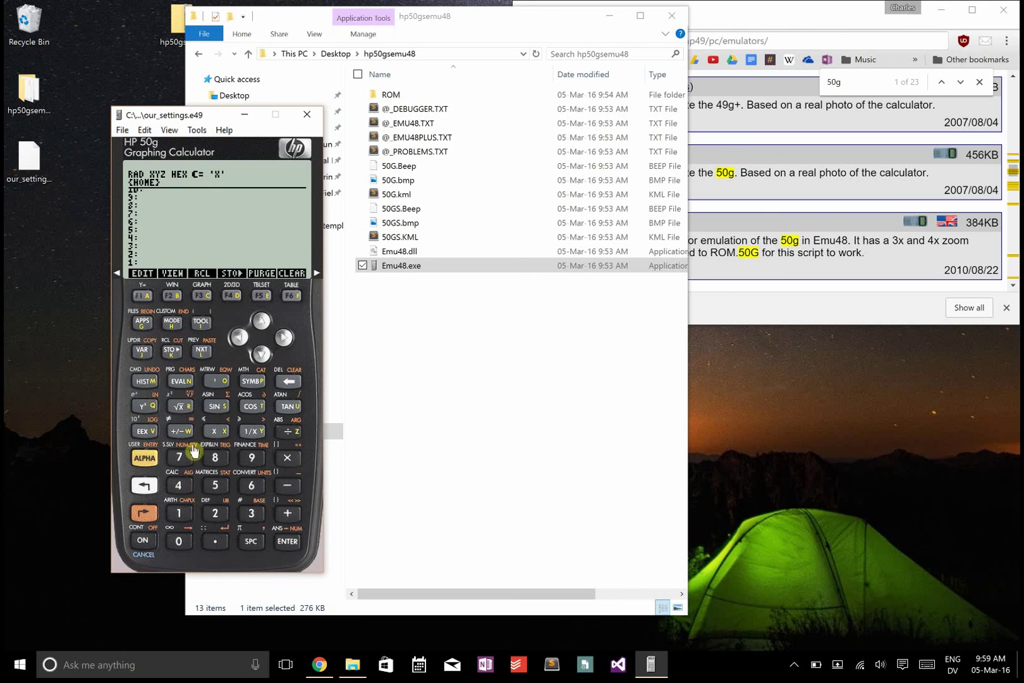
Dismiss the →NUM Too Few Arguments error, then close and relaunch Emu48.
{"action": "left_click", "coordinate": [145, 513]}
{"action": "left_click", "coordinate": [287, 541]}
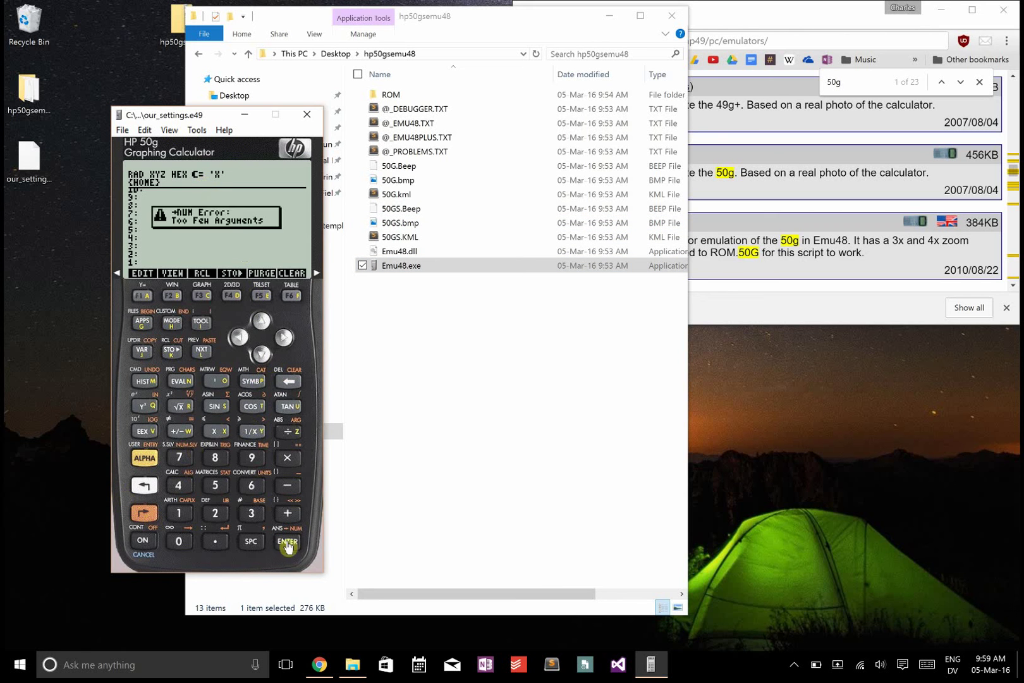
{"action": "left_click", "coordinate": [291, 550]}
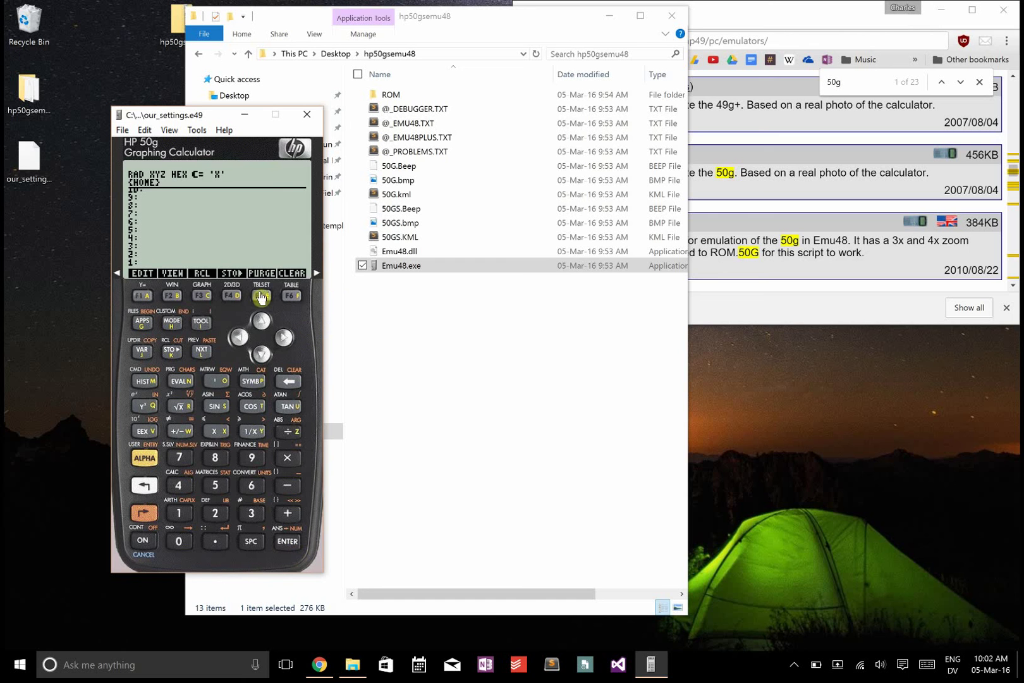
{"action": "left_click", "coordinate": [312, 116]}
{"action": "double_click", "coordinate": [404, 267]}
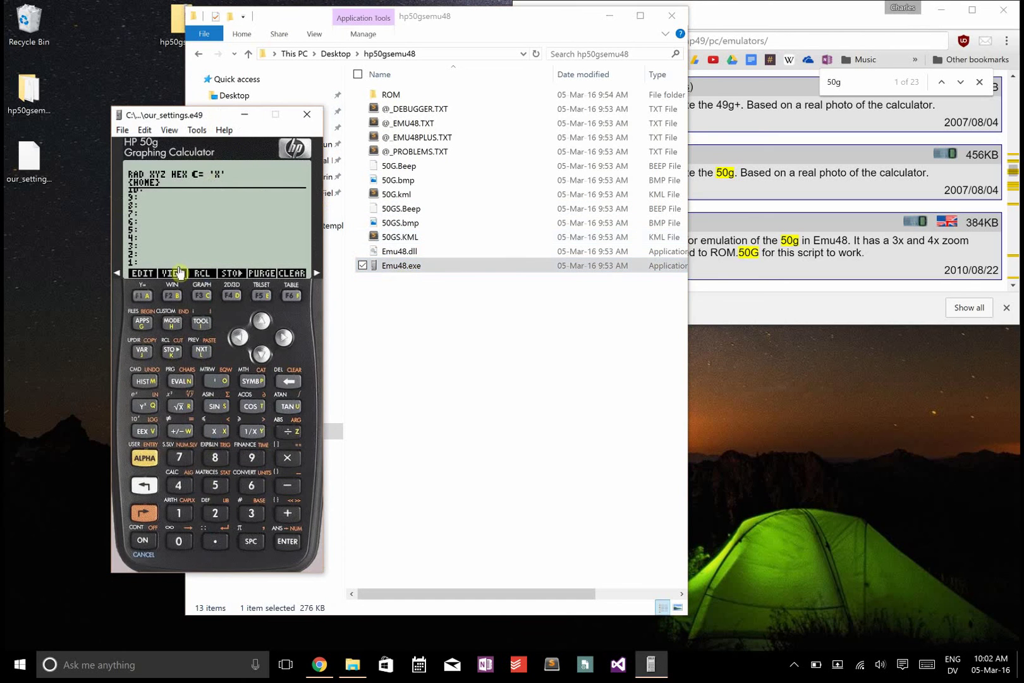